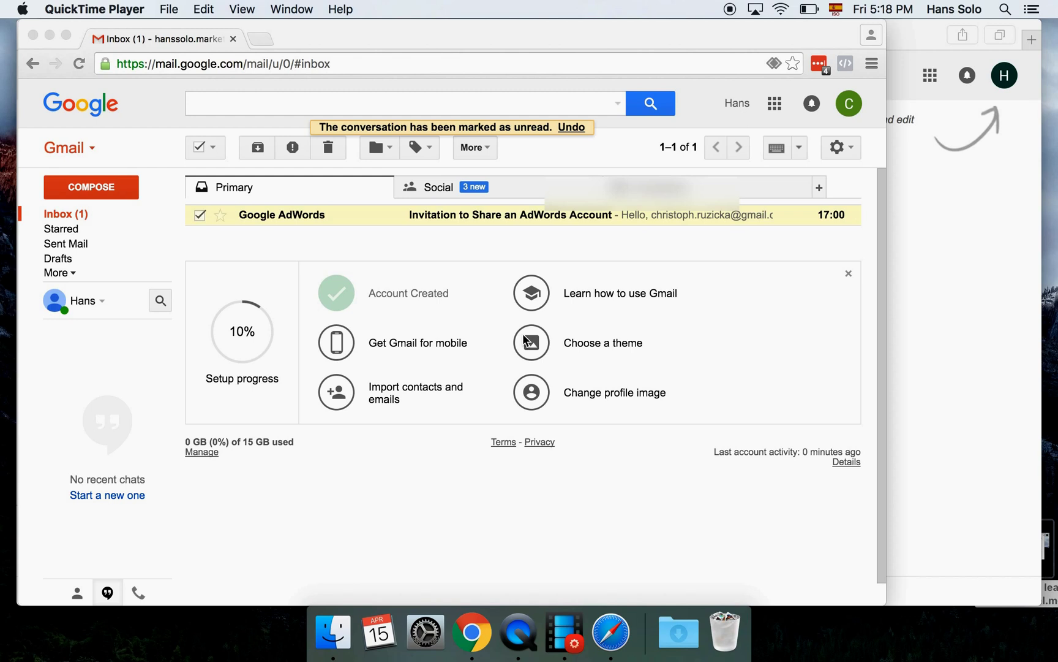
# - Open the Google AdWords invitation email and follow its link for accepting the invitation
pyautogui.click(556, 215)
pyautogui.click(536, 222)
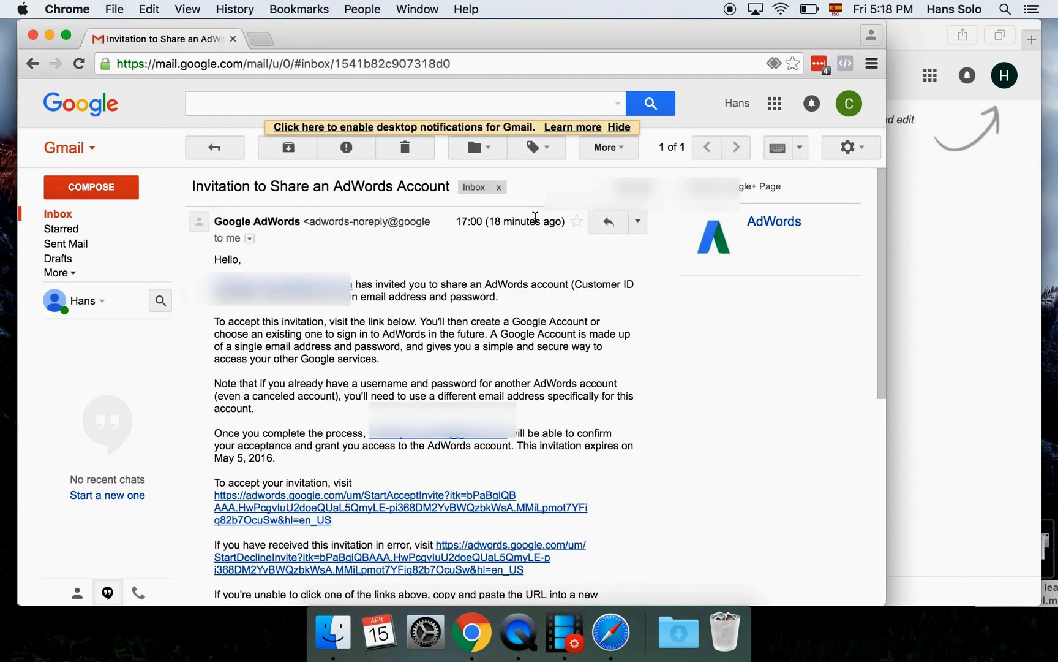
pyautogui.click(264, 518)
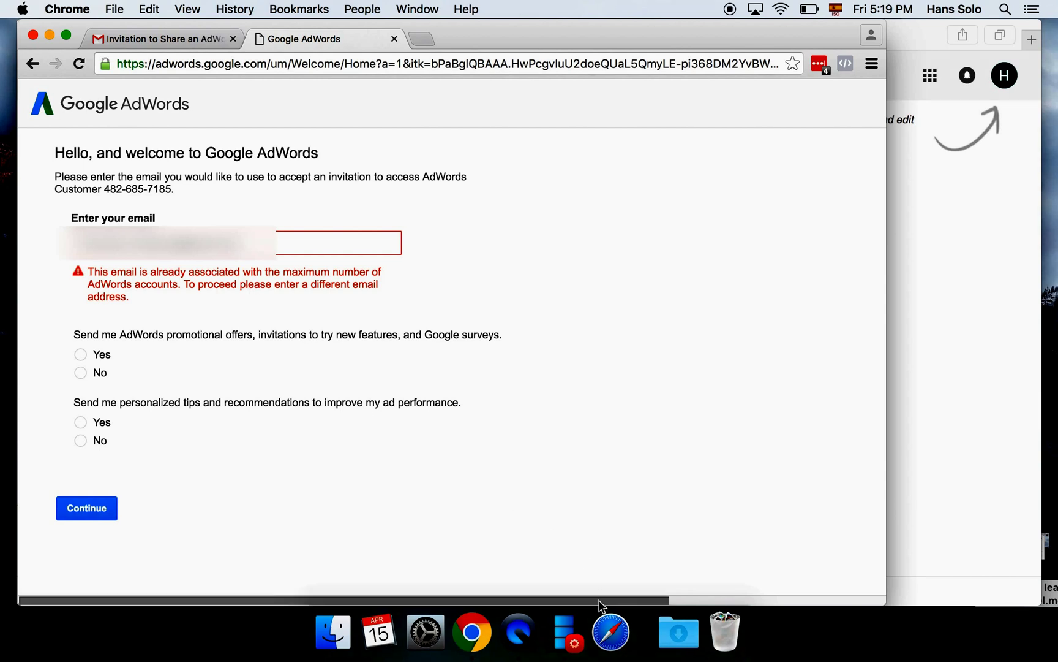
# - Switch to Safari and copy the new Gmail address from the account welcome page
pyautogui.click(620, 647)
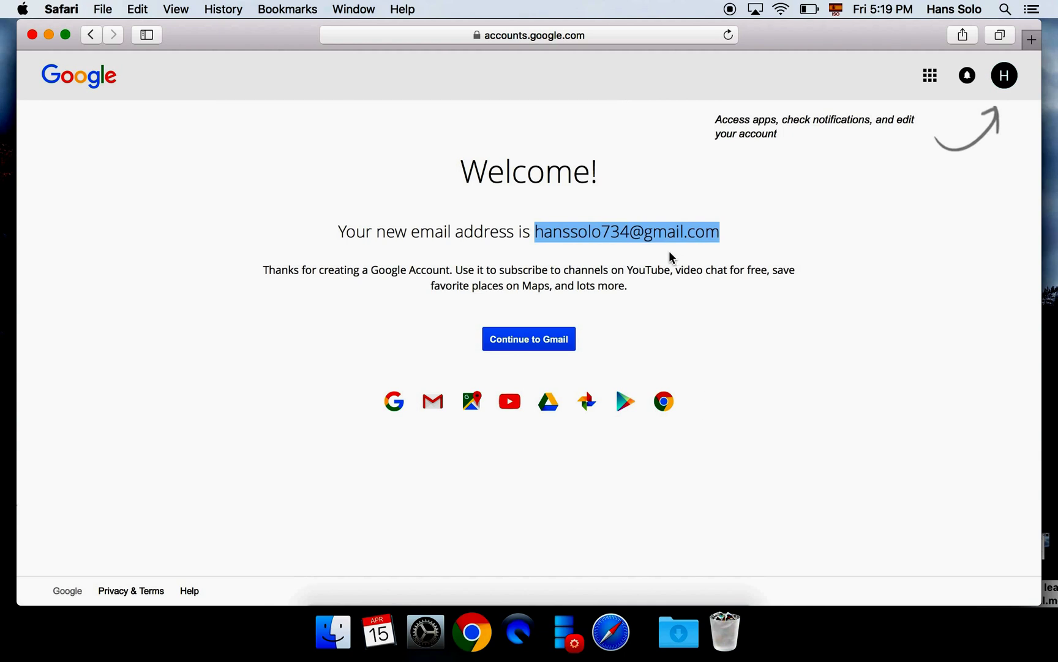
pyautogui.click(598, 233)
pyautogui.moveTo(537, 234); pyautogui.dragTo(717, 235)
pyautogui.press('super+c')
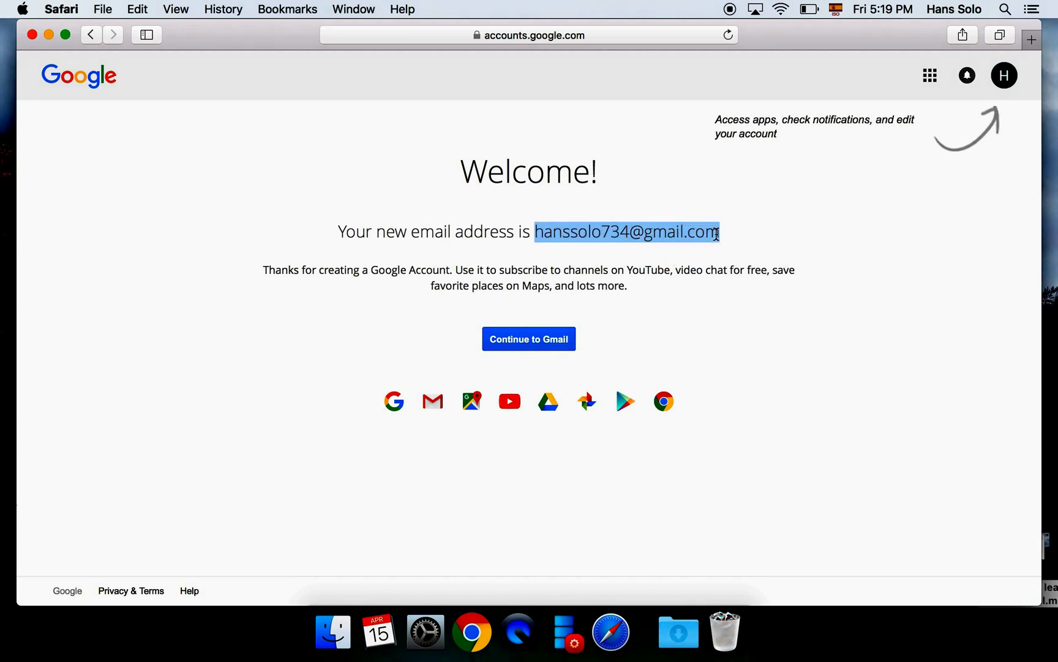
pyautogui.rightClick(472, 633)
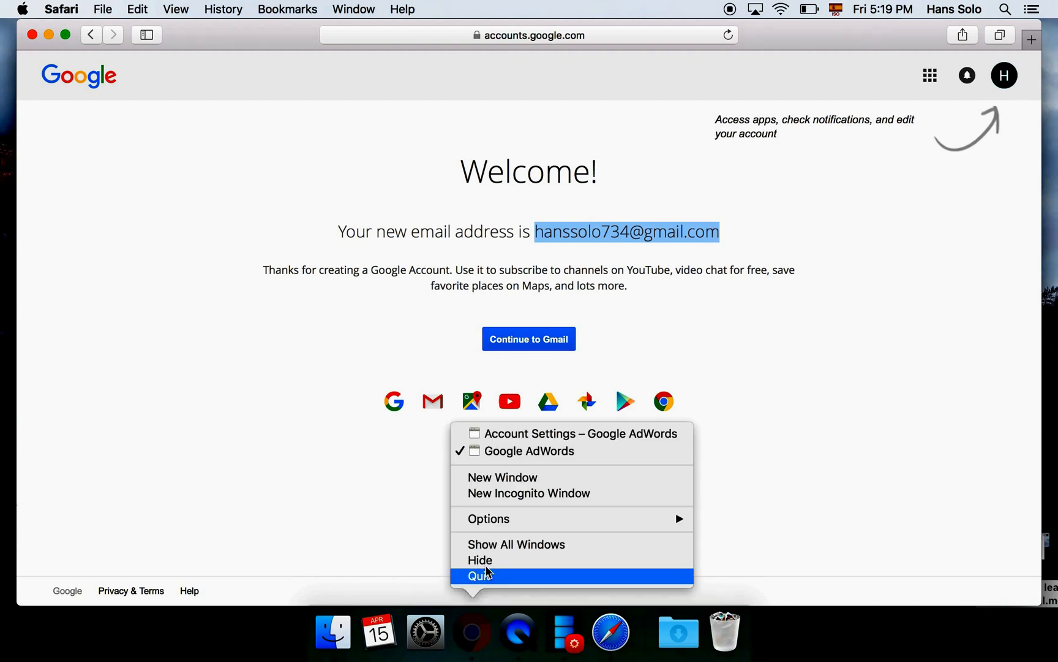
pyautogui.click(508, 449)
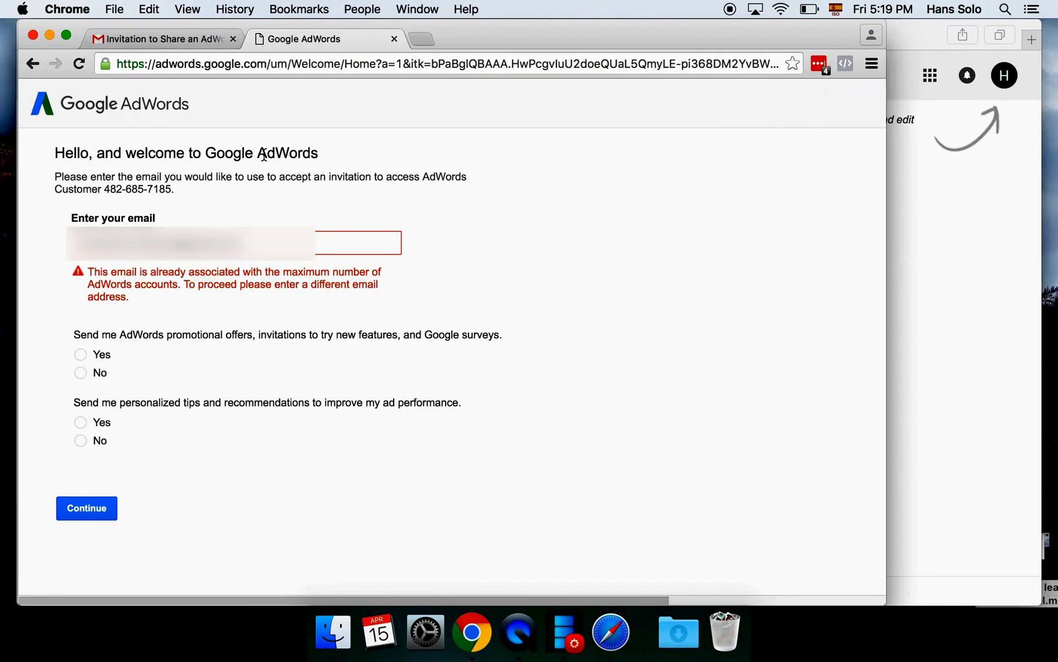
pyautogui.click(206, 64)
pyautogui.click(244, 64)
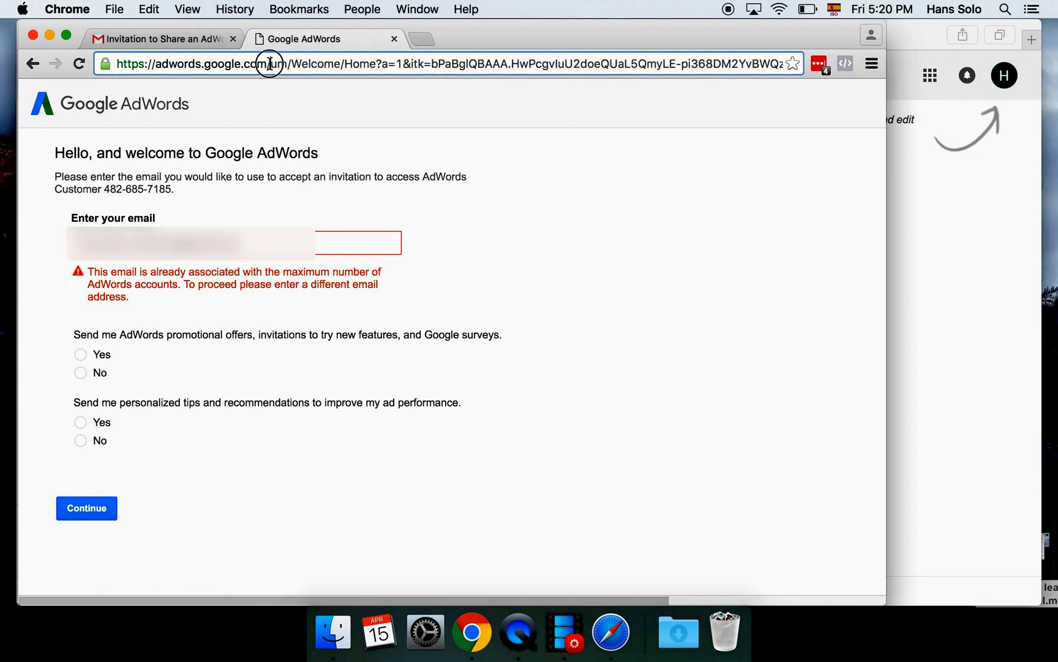
pyautogui.moveTo(270, 64); pyautogui.dragTo(770, 116)
pyautogui.press('BackSpace')
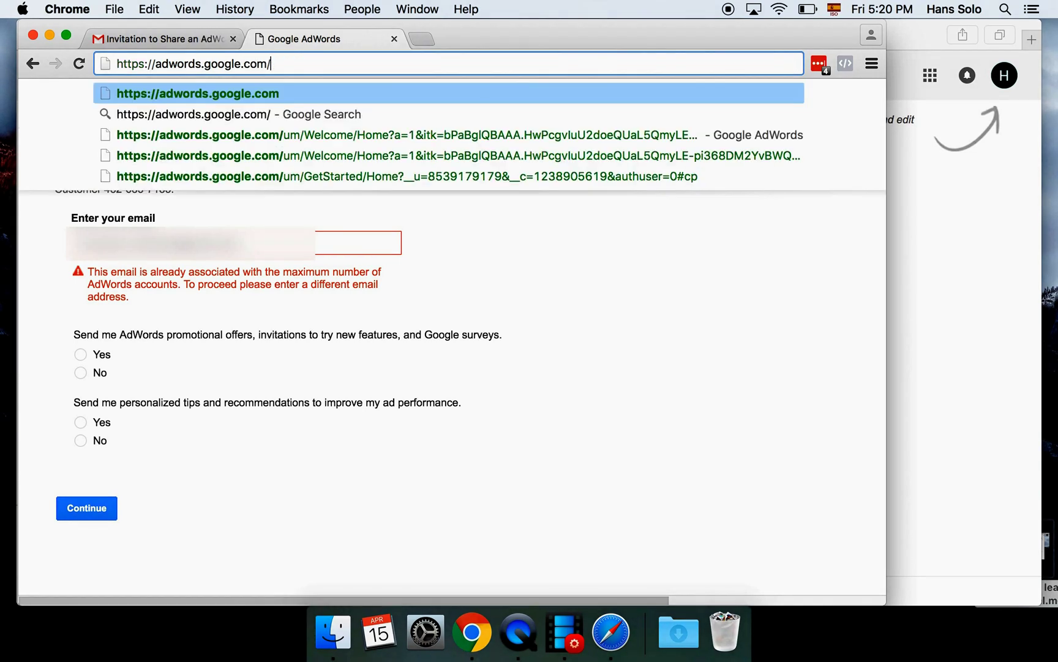
pyautogui.press('Return')
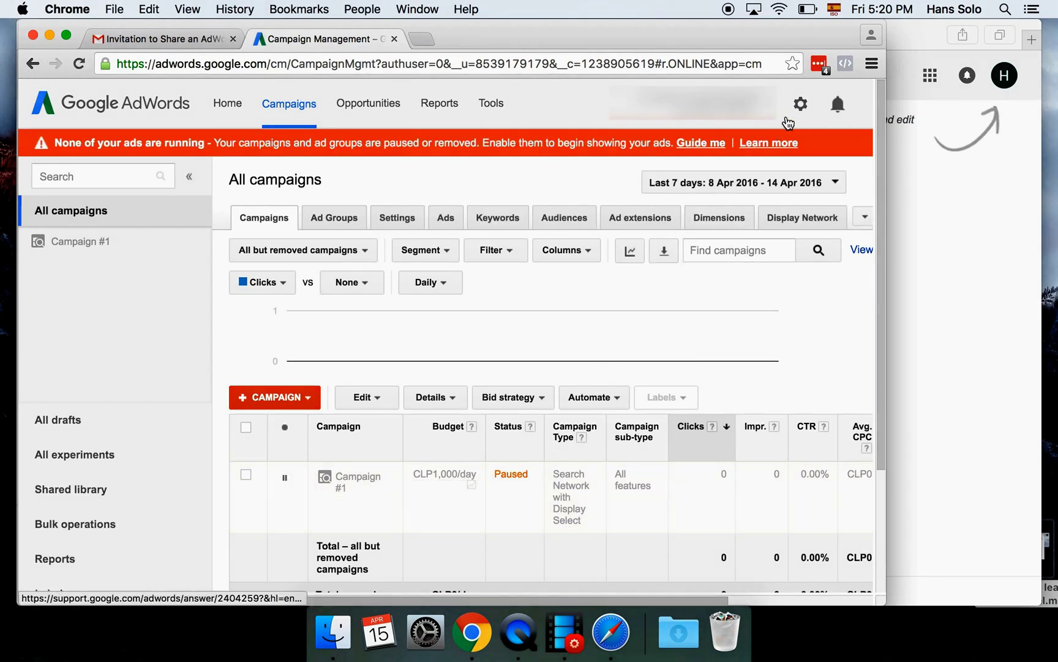
# - Open the AdWords account settings and go to the Account access page
pyautogui.click(802, 105)
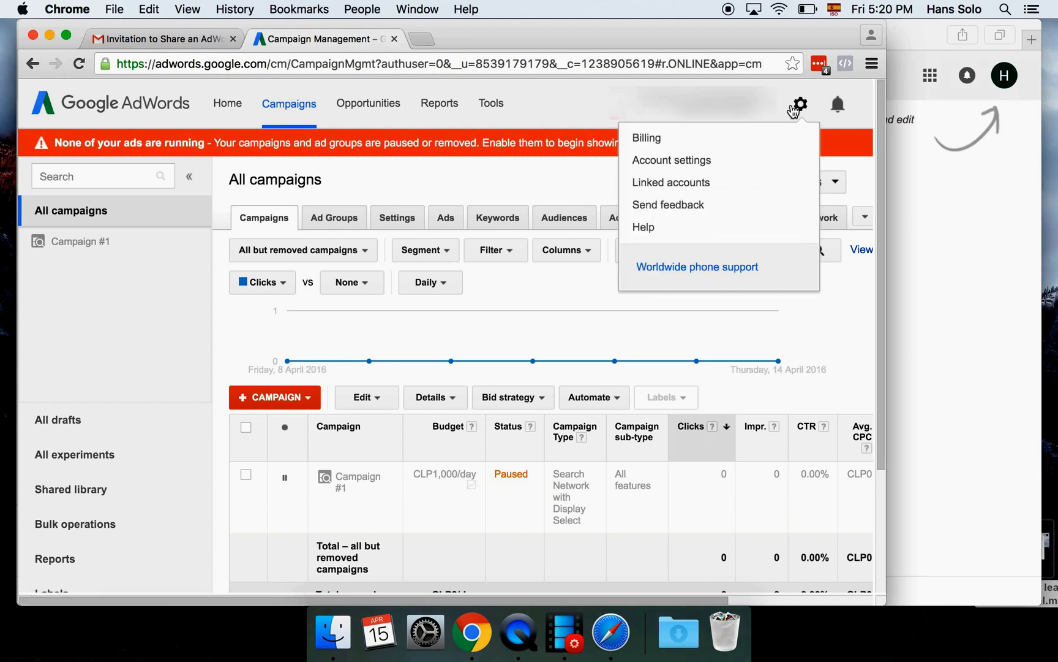
pyautogui.click(654, 164)
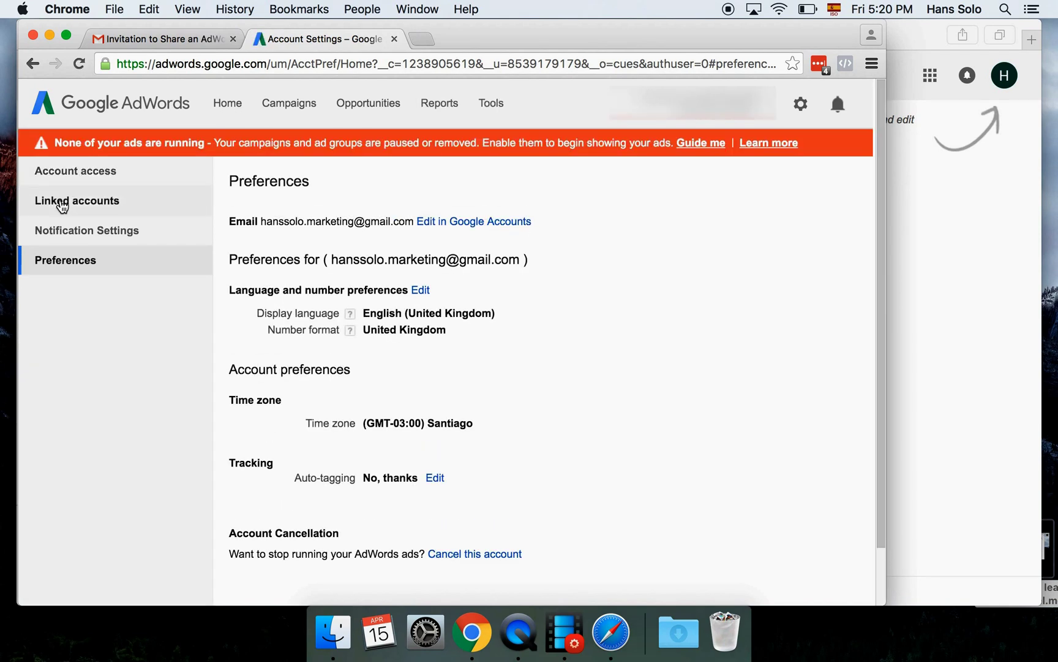
pyautogui.click(61, 205)
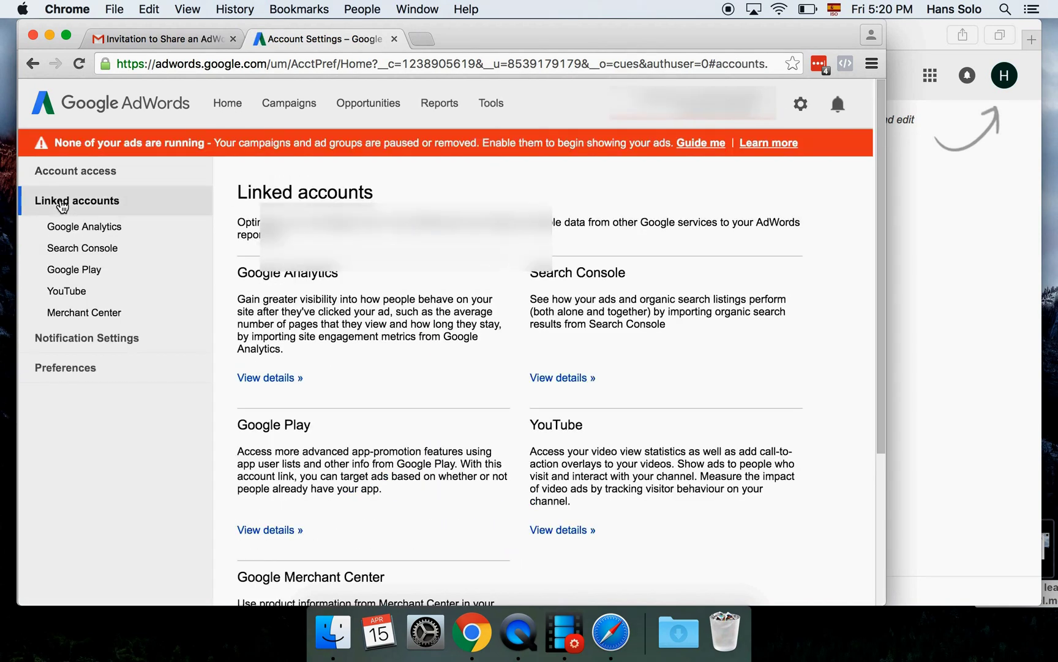
pyautogui.click(76, 172)
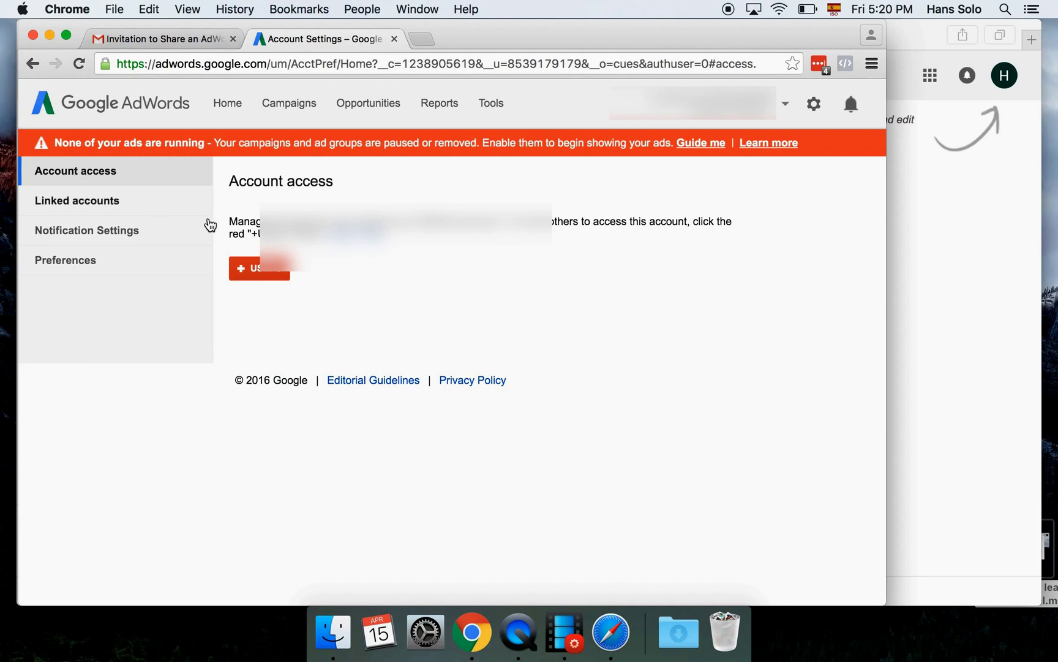
# - Invite a new user with the copied email address and Administrative access, and send the invitation
pyautogui.click(260, 270)
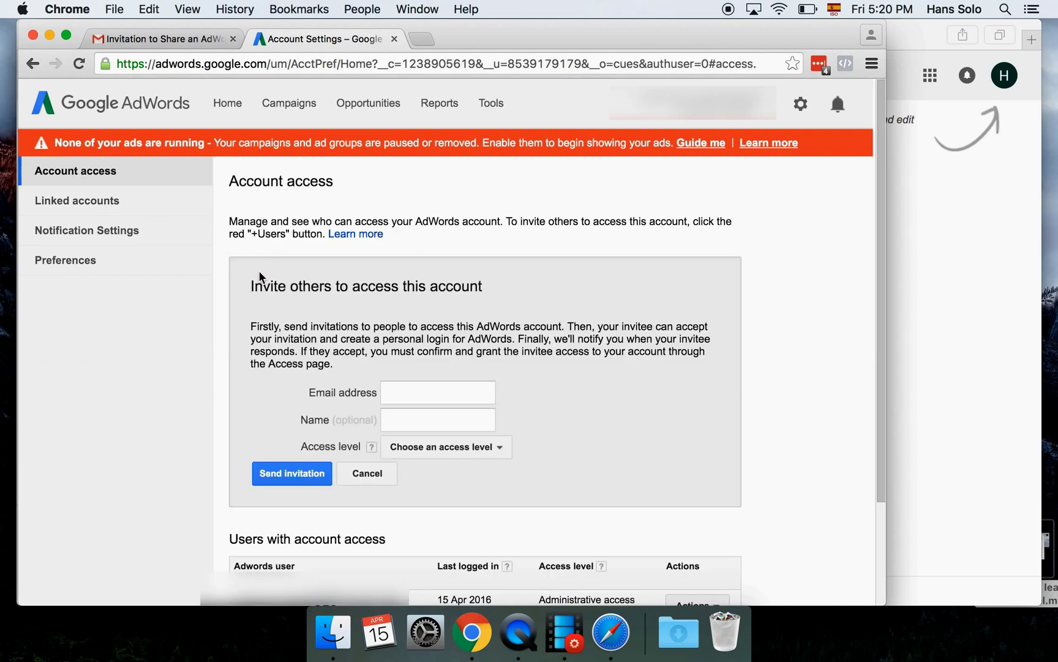
pyautogui.click(423, 394)
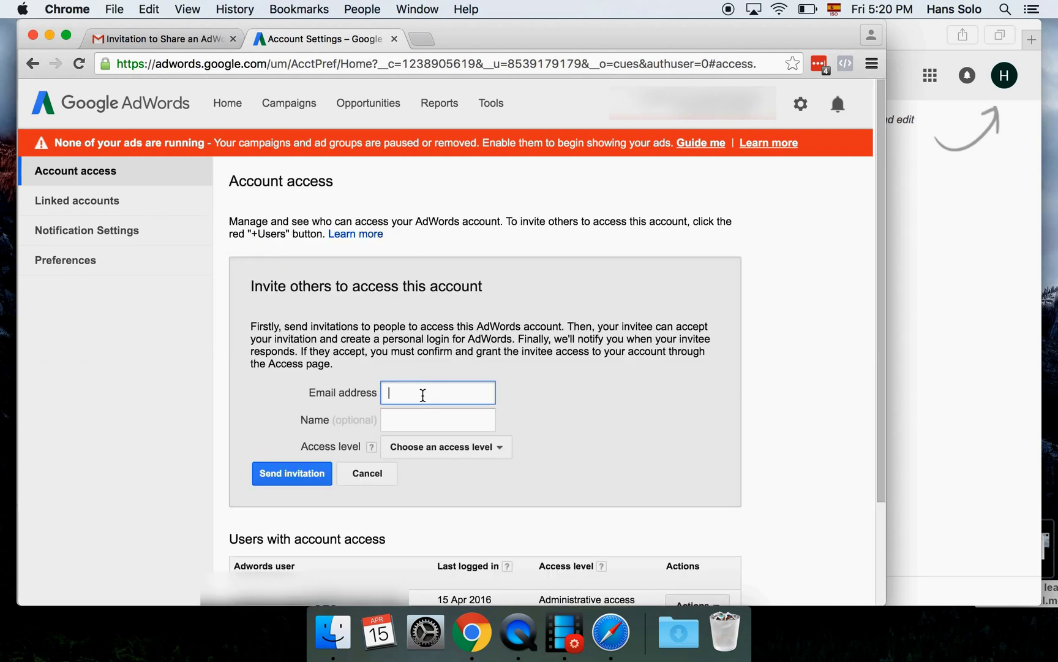
pyautogui.press('super+v')
pyautogui.click(455, 449)
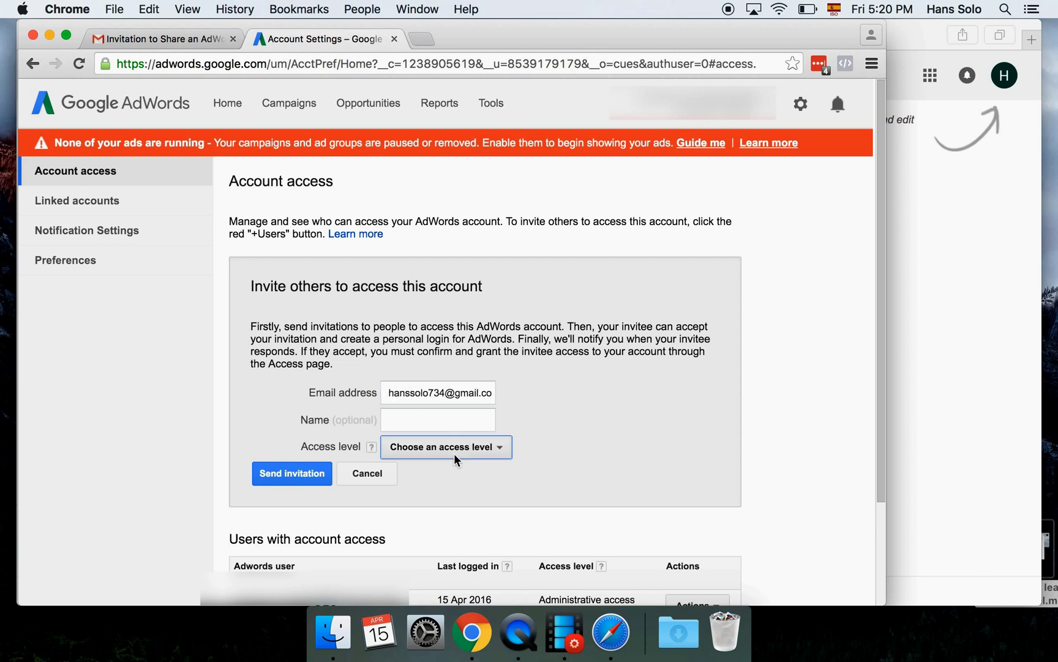
pyautogui.click(456, 475)
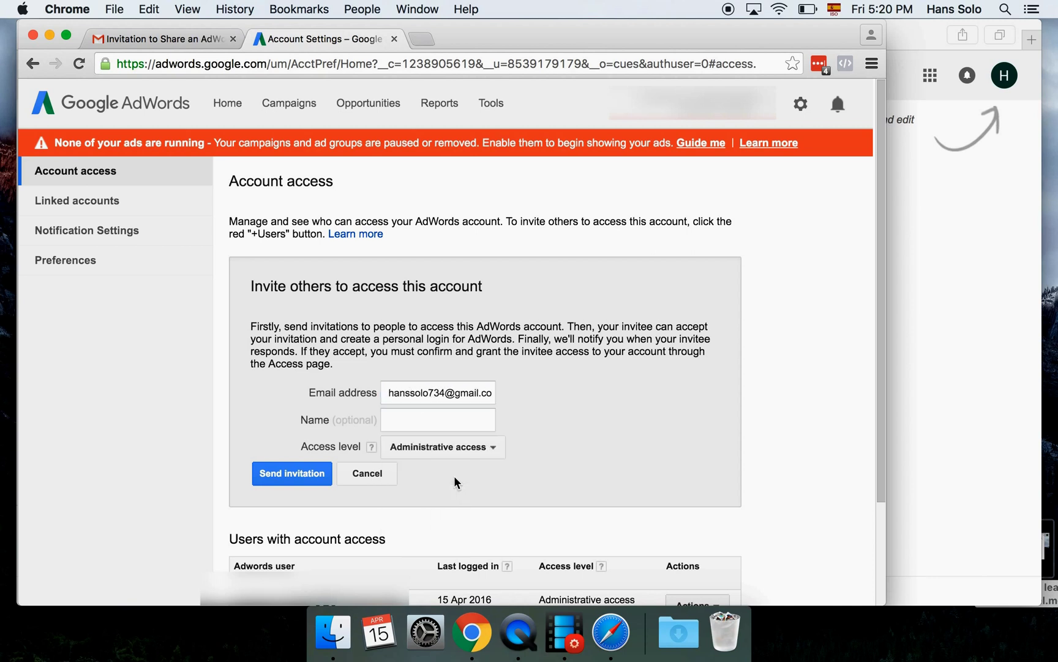
pyautogui.click(313, 474)
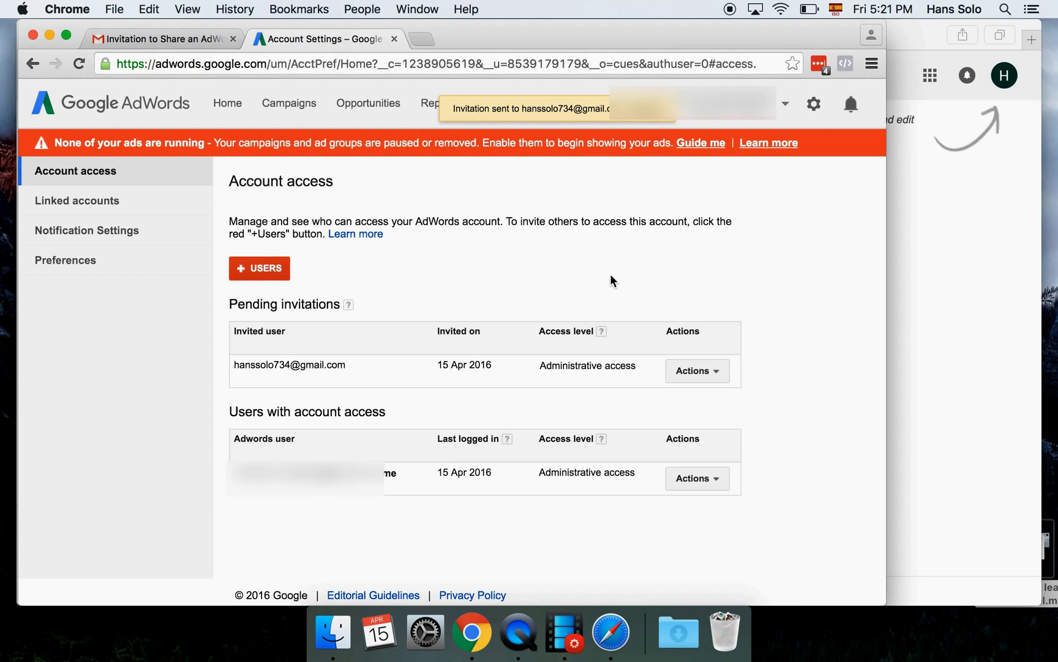
# - In Safari, continue to the new Gmail inbox, open the AdWords invitation email and follow its acceptance link
pyautogui.click(614, 640)
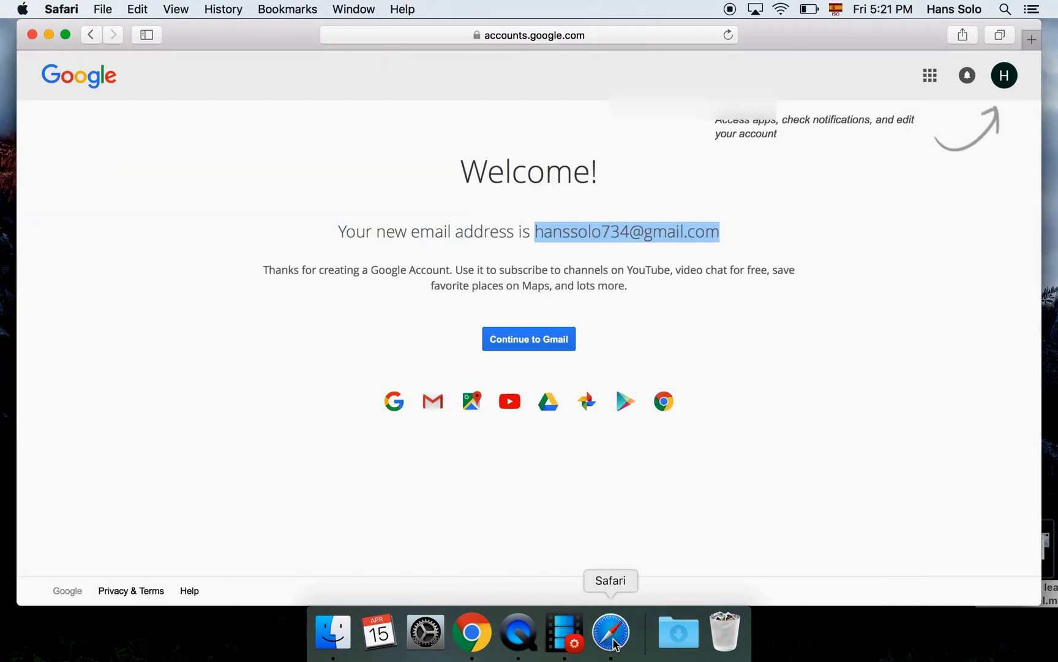
pyautogui.click(546, 341)
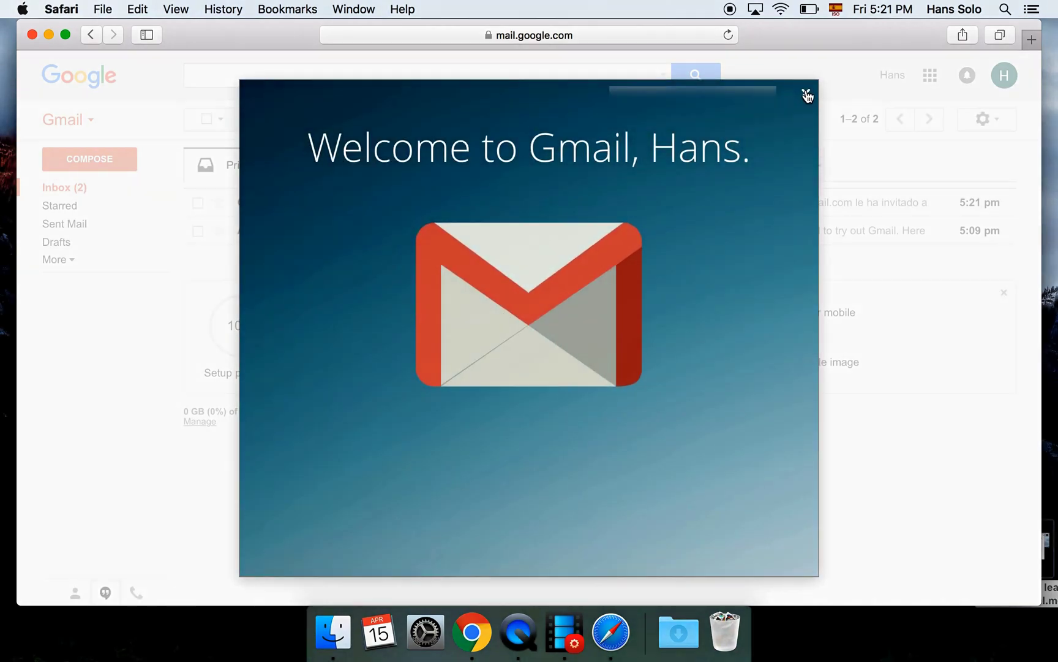
pyautogui.click(808, 95)
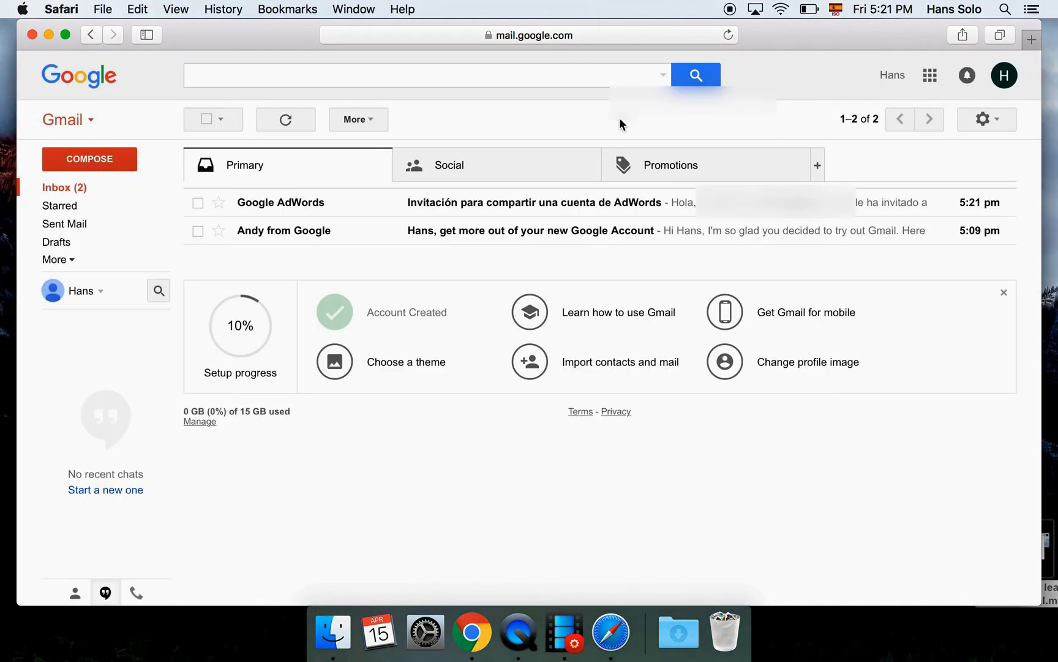
pyautogui.click(510, 207)
pyautogui.scroll(-5, 599, 349)
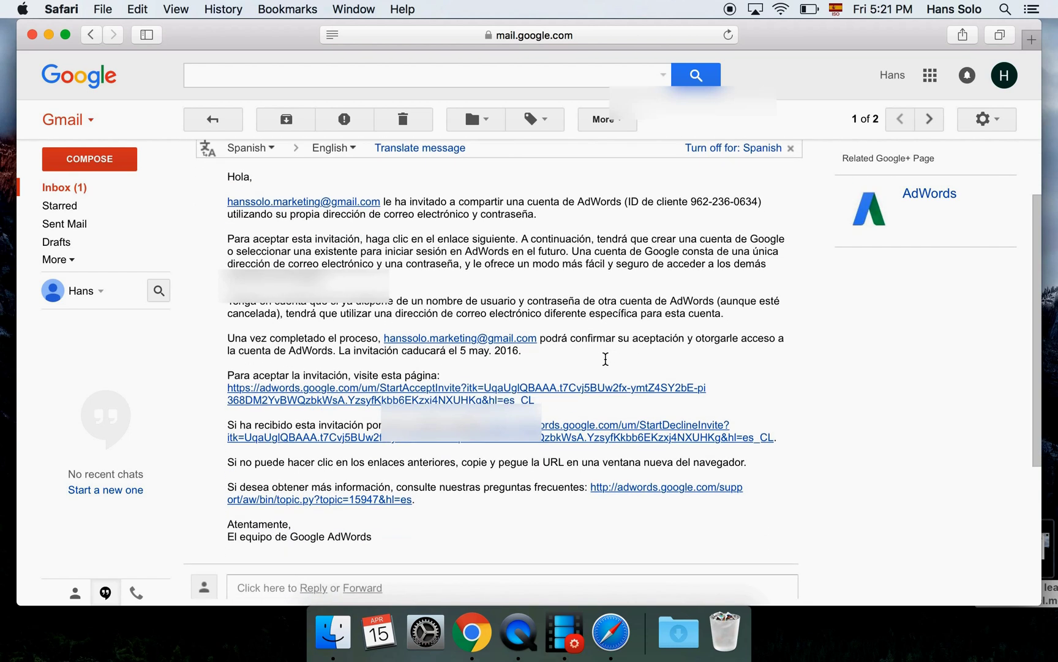
pyautogui.click(358, 375)
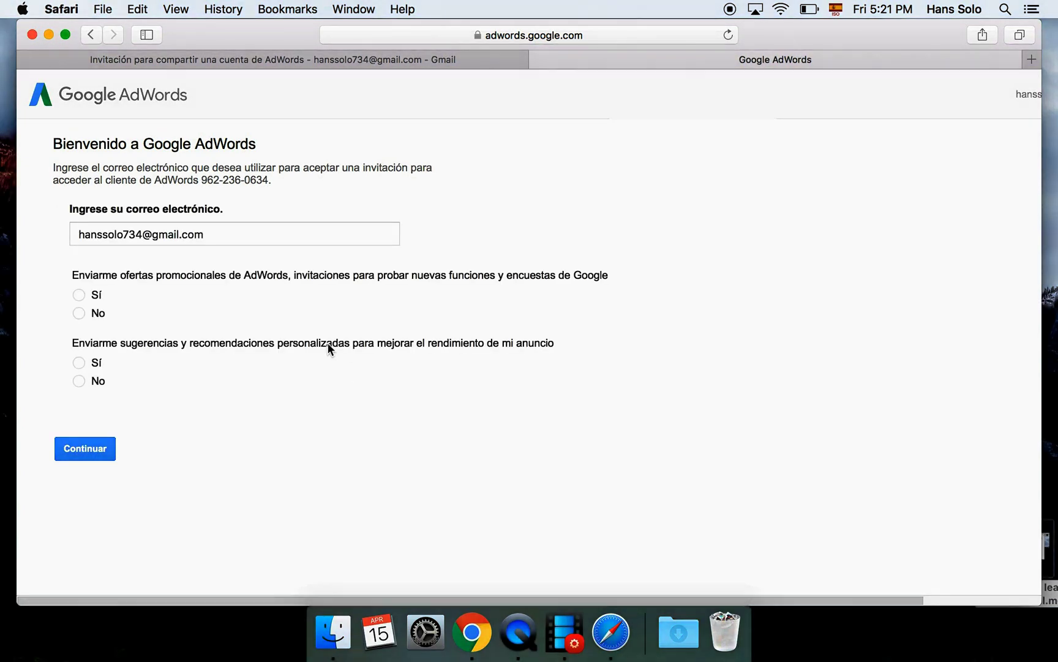
# - Answer Sí to both promotional offers and personalized suggestions, and submit the form to accept the invitation
pyautogui.click(80, 296)
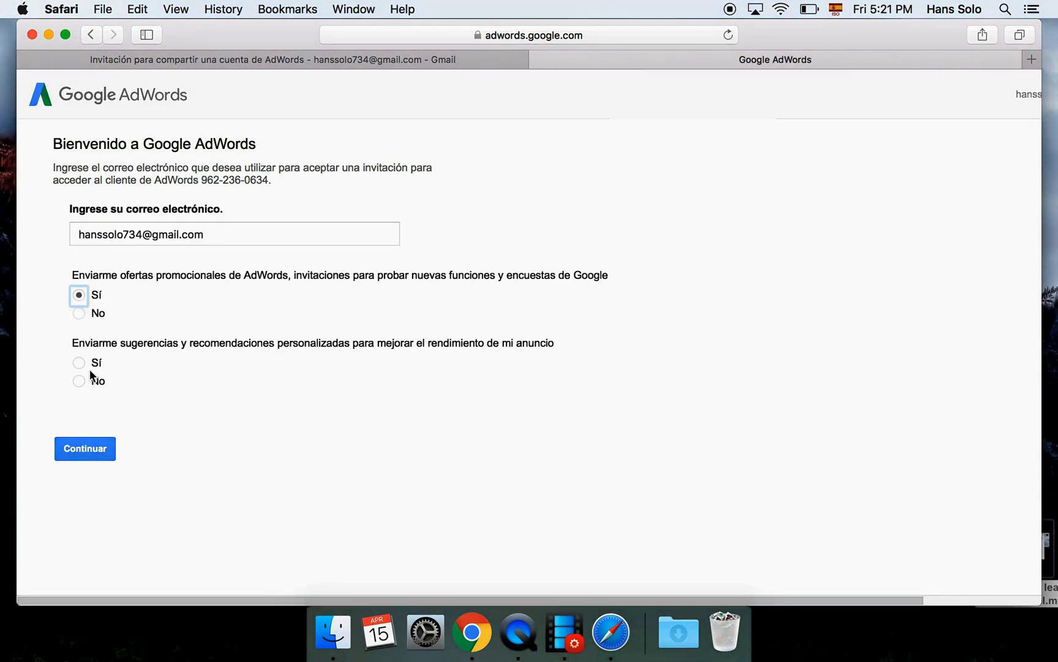
pyautogui.click(82, 363)
pyautogui.click(82, 452)
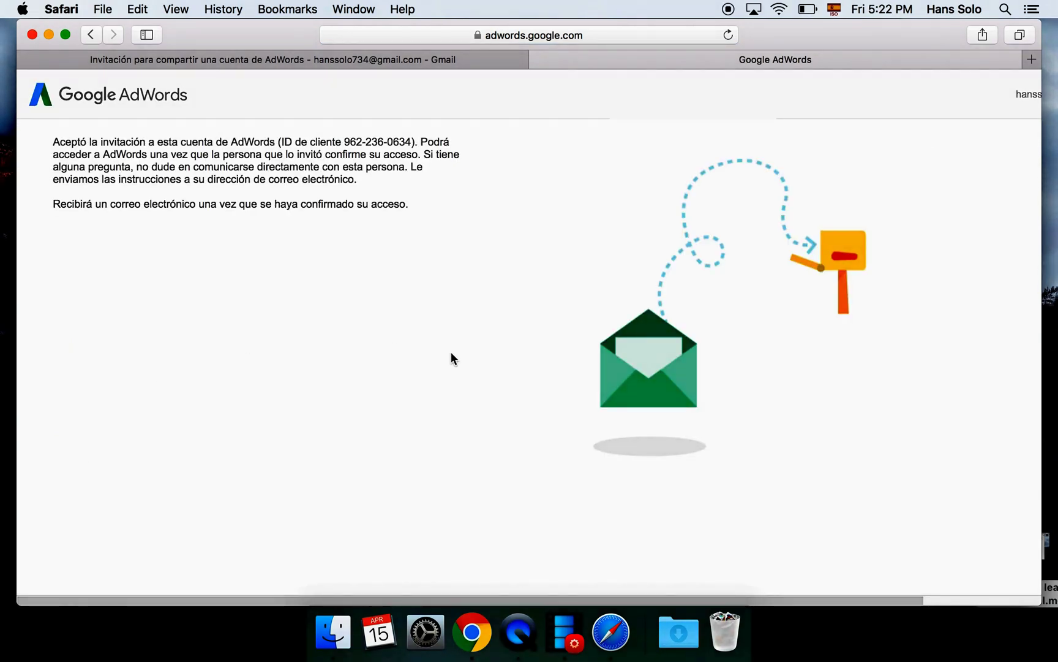
# - Switch back to Chrome, reload the Account access page and grant the pending invitee access
pyautogui.rightClick(476, 648)
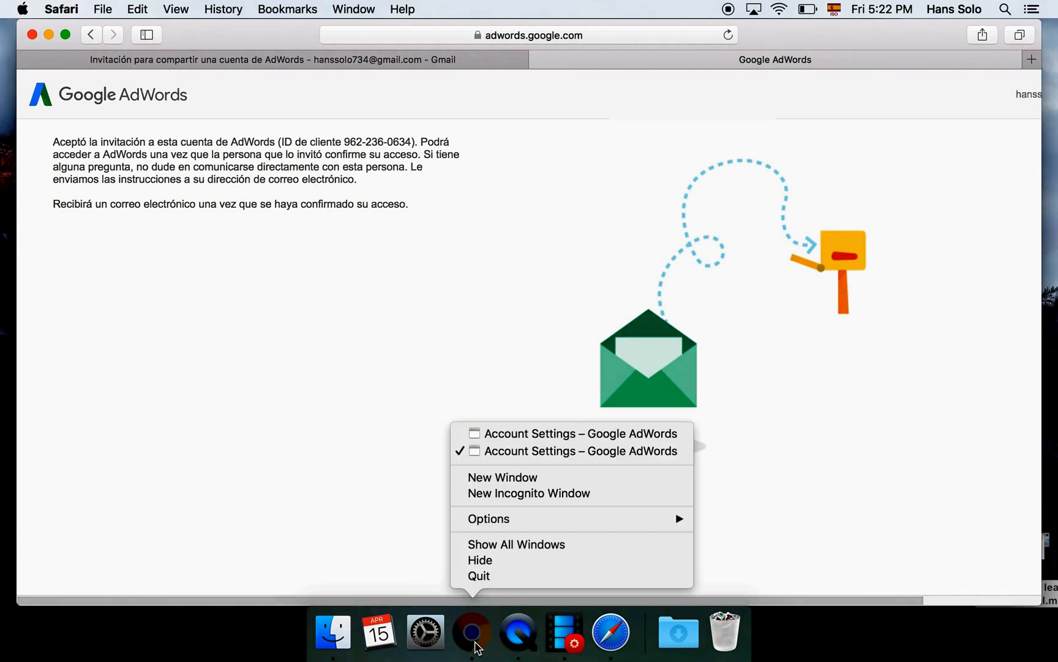
pyautogui.click(515, 452)
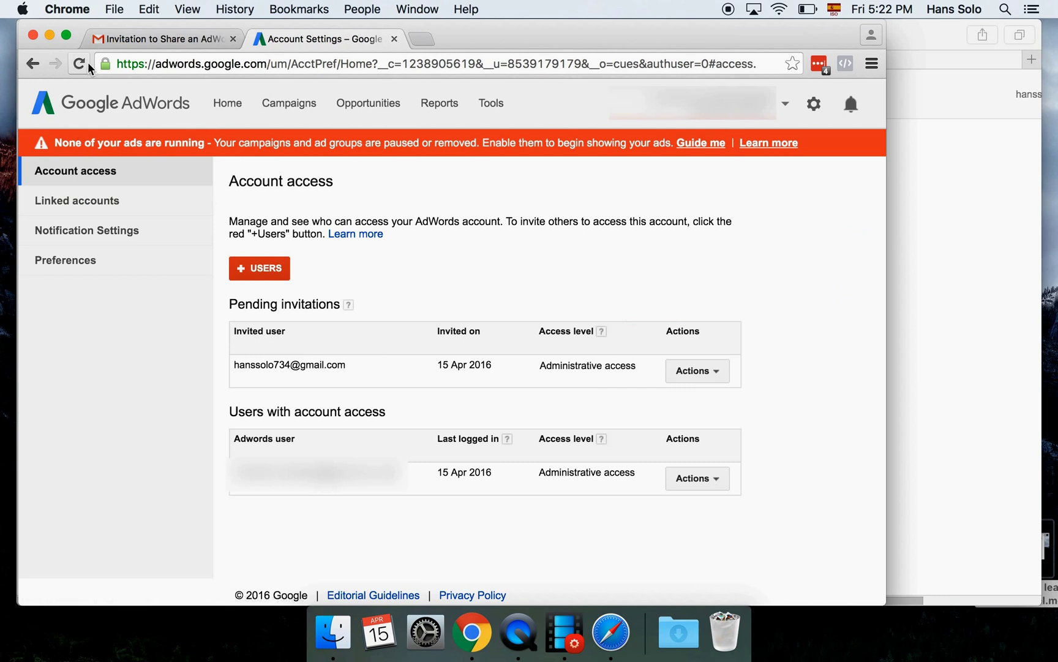
pyautogui.click(84, 65)
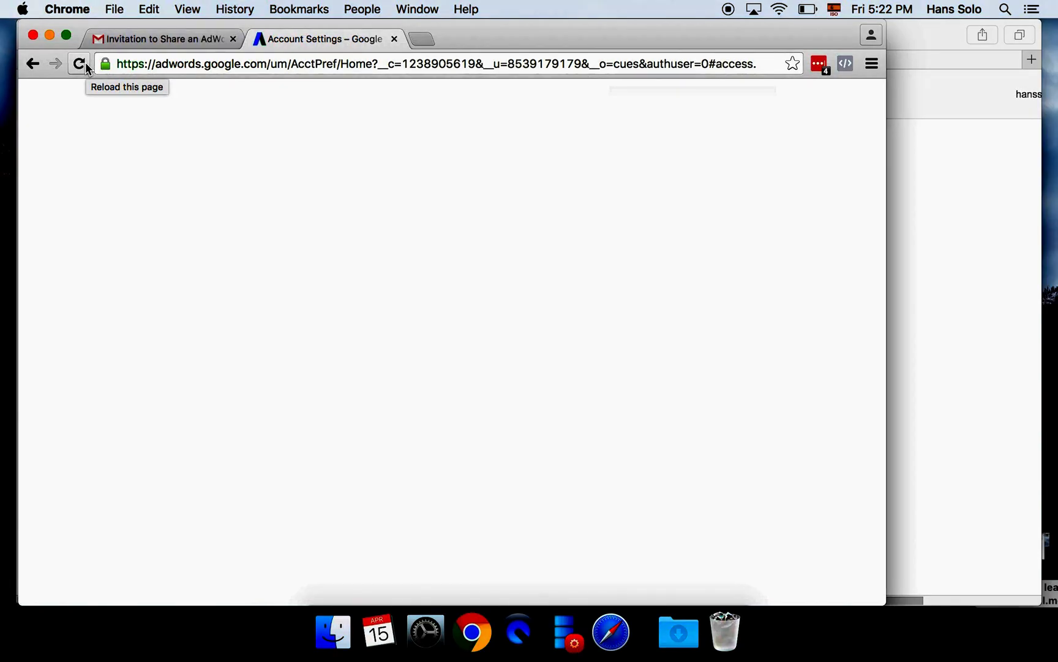
pyautogui.click(80, 64)
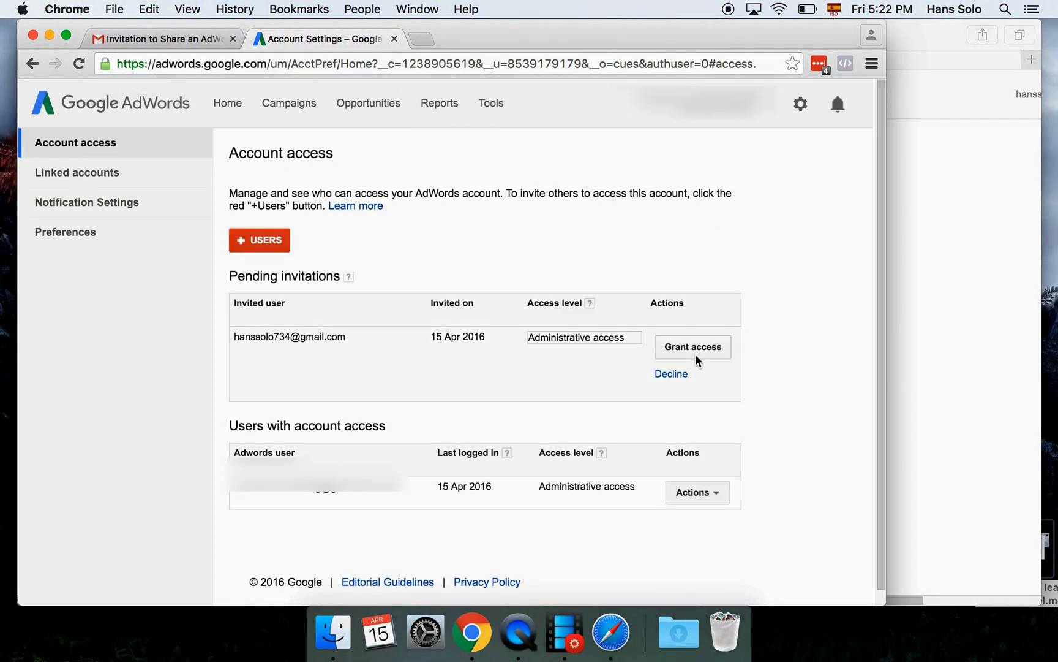
pyautogui.click(690, 352)
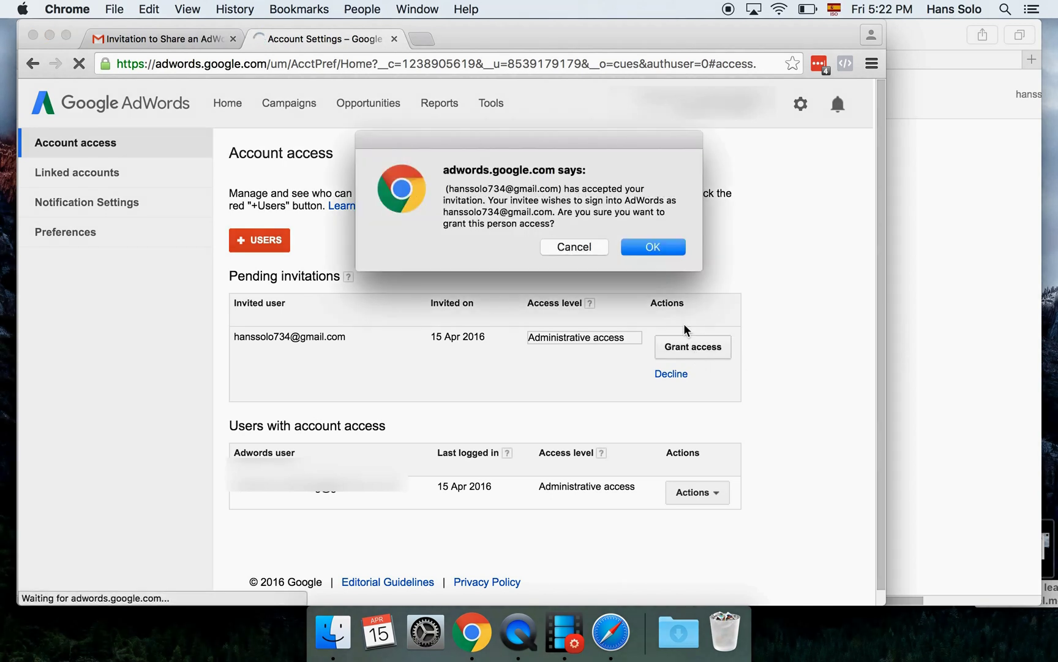
pyautogui.click(651, 251)
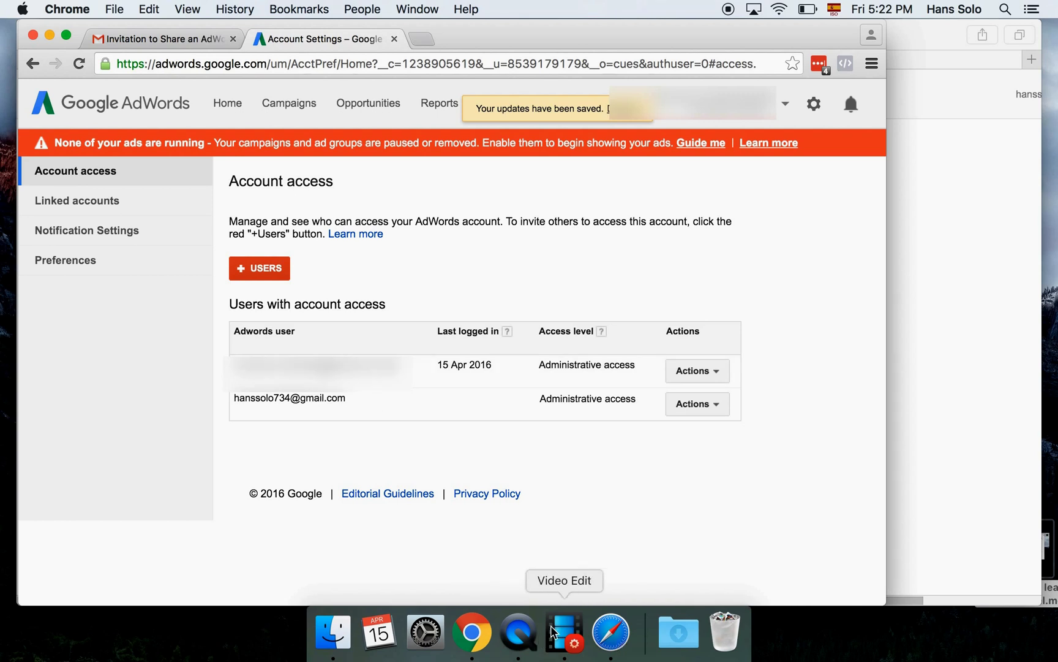
# - Switch to Safari and load the AdWords home page by cutting the web address back to adwords.google.com
pyautogui.click(610, 631)
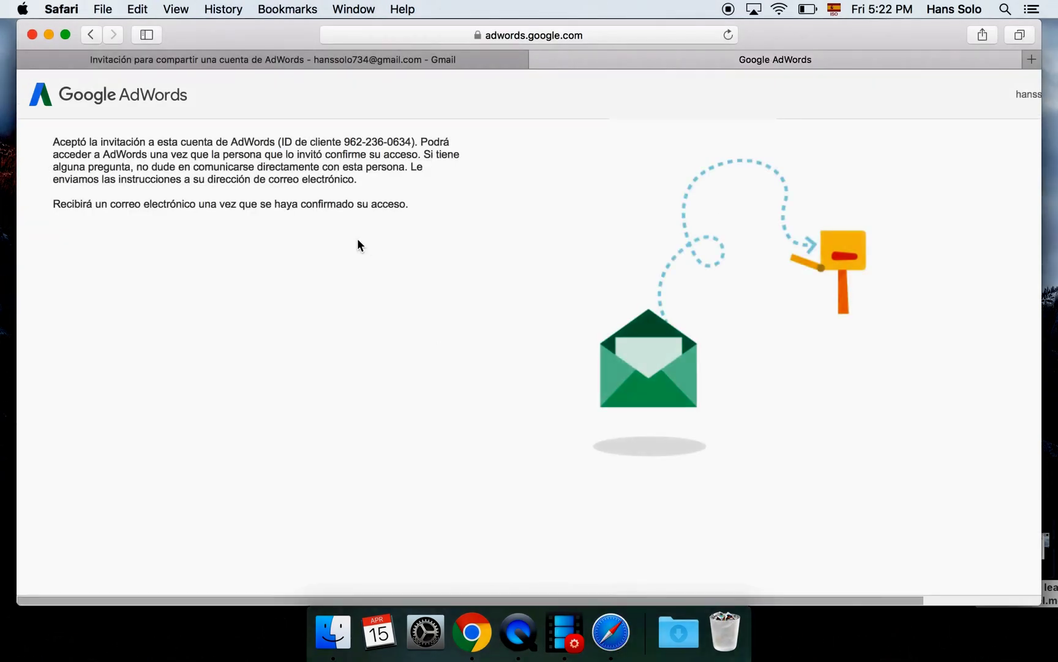
pyautogui.click(498, 36)
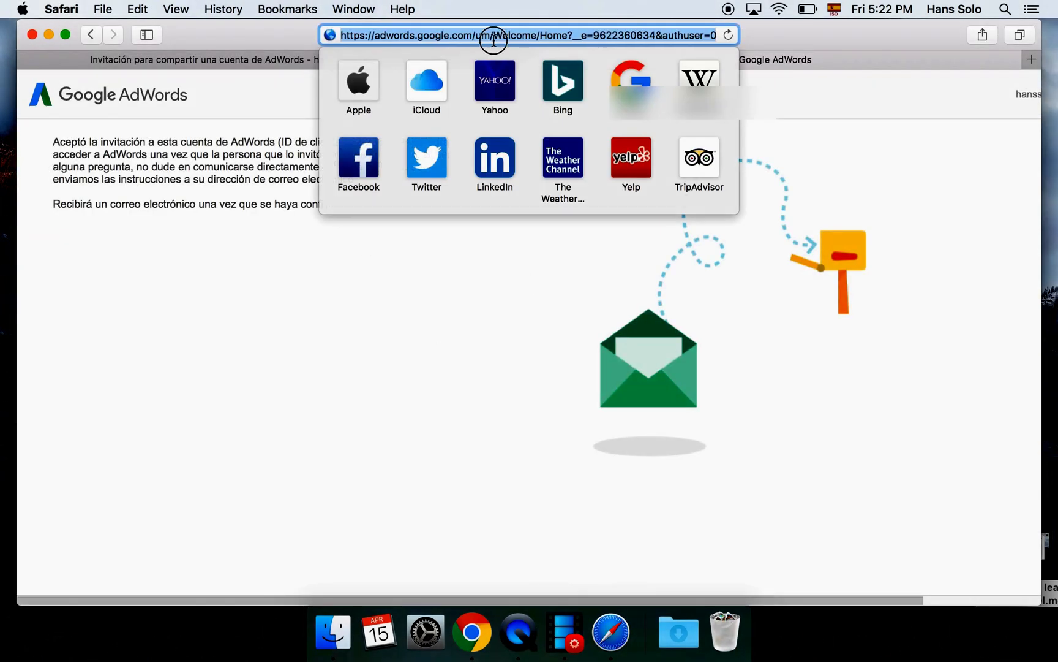
pyautogui.moveTo(472, 35); pyautogui.dragTo(633, 63)
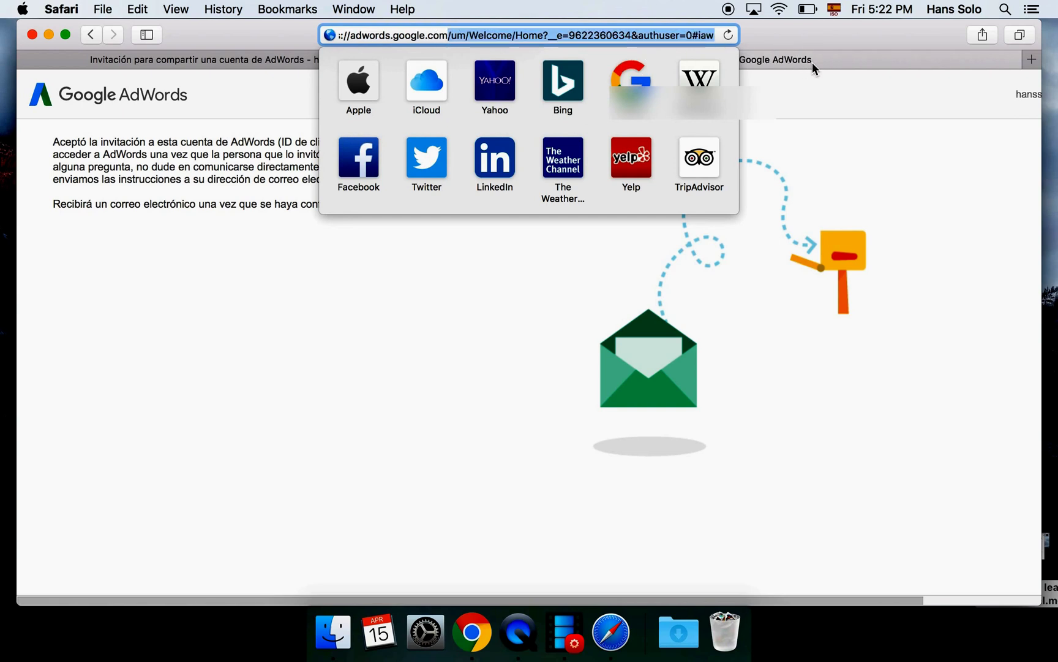
pyautogui.press('BackSpace')
pyautogui.press('Return')
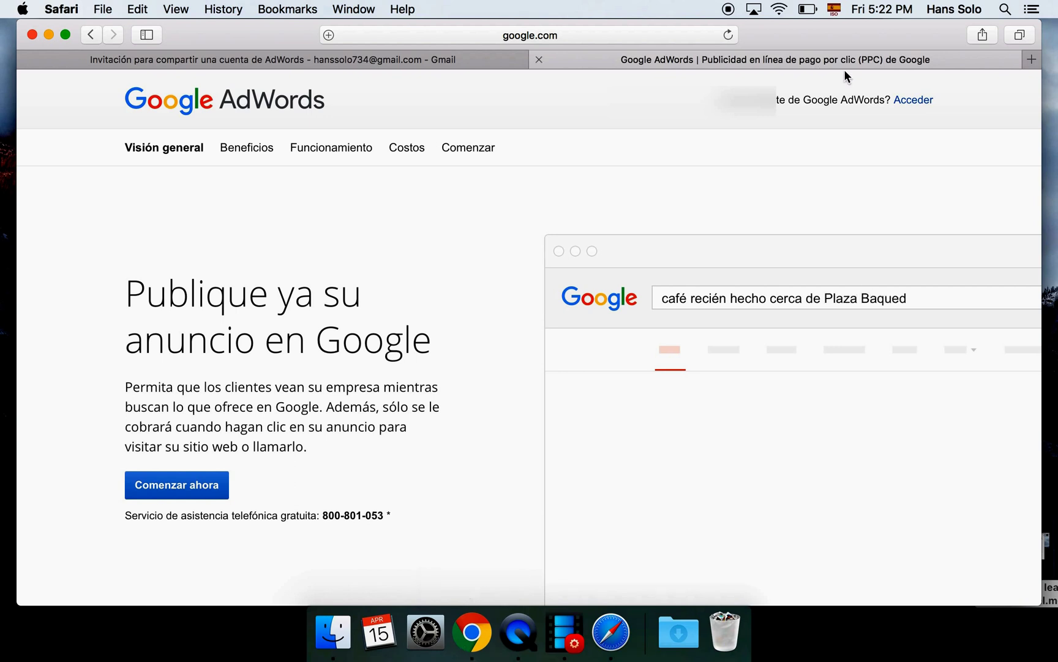
# - Sign in to AdWords from its home page in Safari, and close the Account Settings tab in Chrome's Gmail window
pyautogui.click(907, 102)
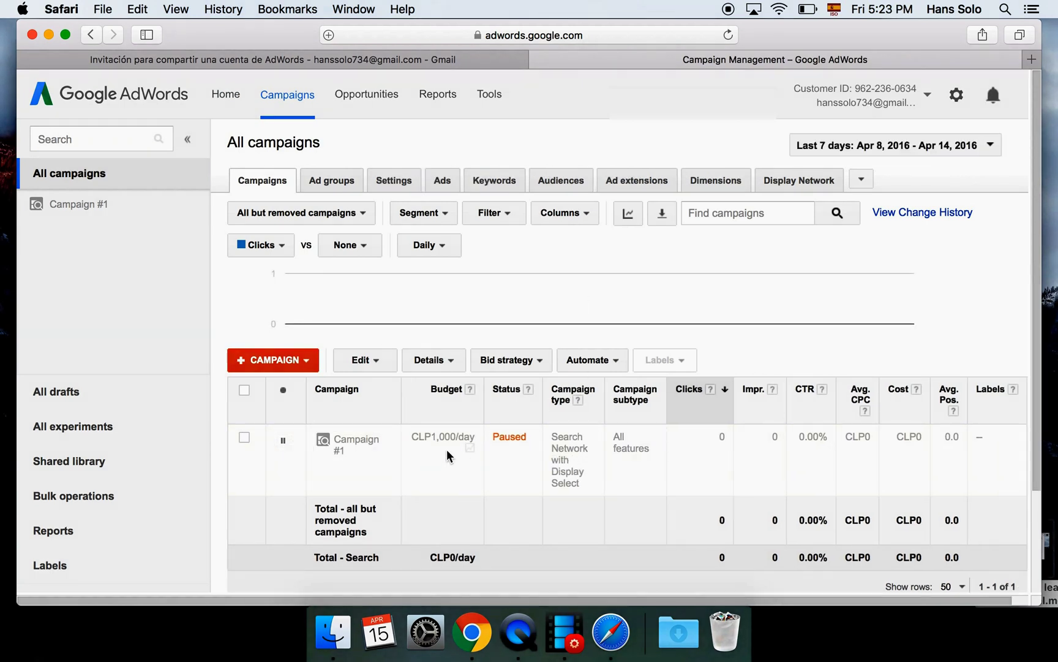
pyautogui.rightClick(473, 641)
pyautogui.click(513, 456)
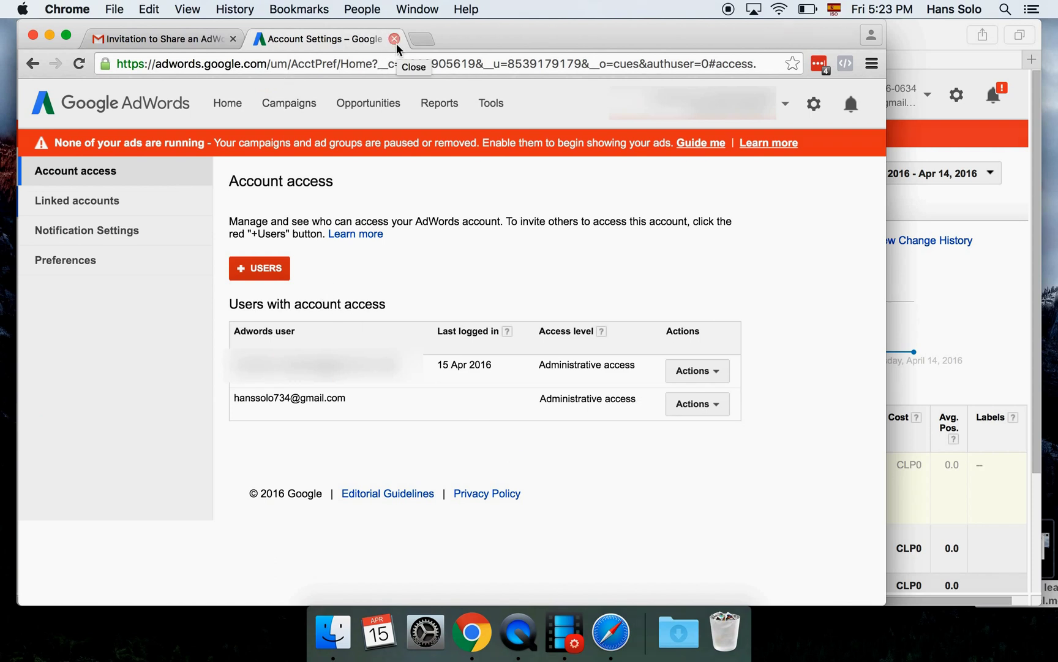
pyautogui.click(395, 43)
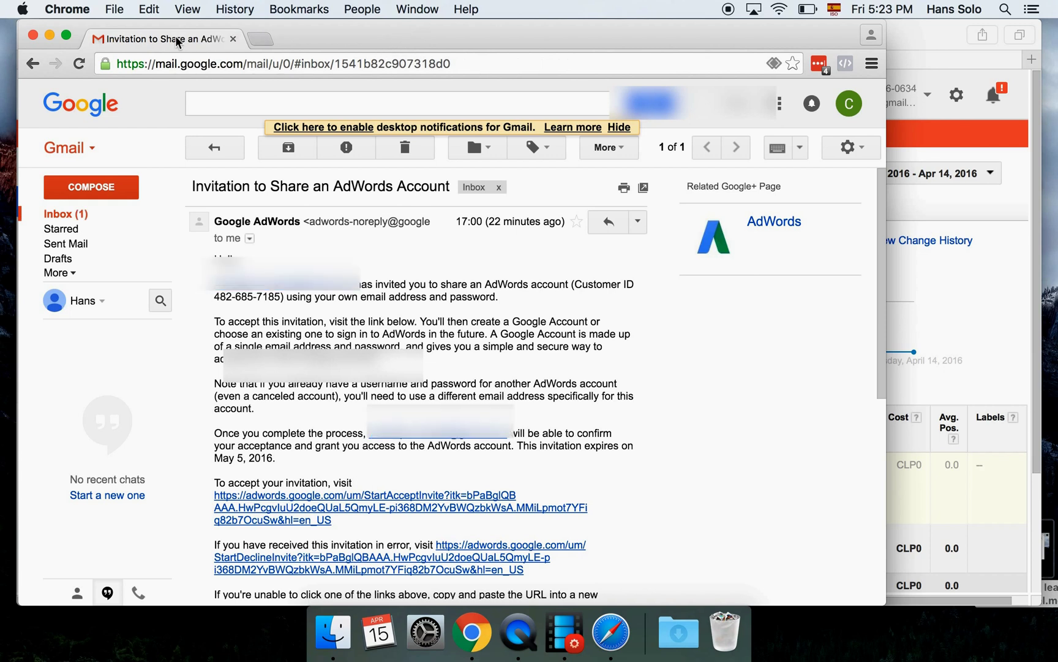
# - Return to the Gmail inbox and delete only the Google AdWords account verification email, keeping the invitation email
pyautogui.click(75, 218)
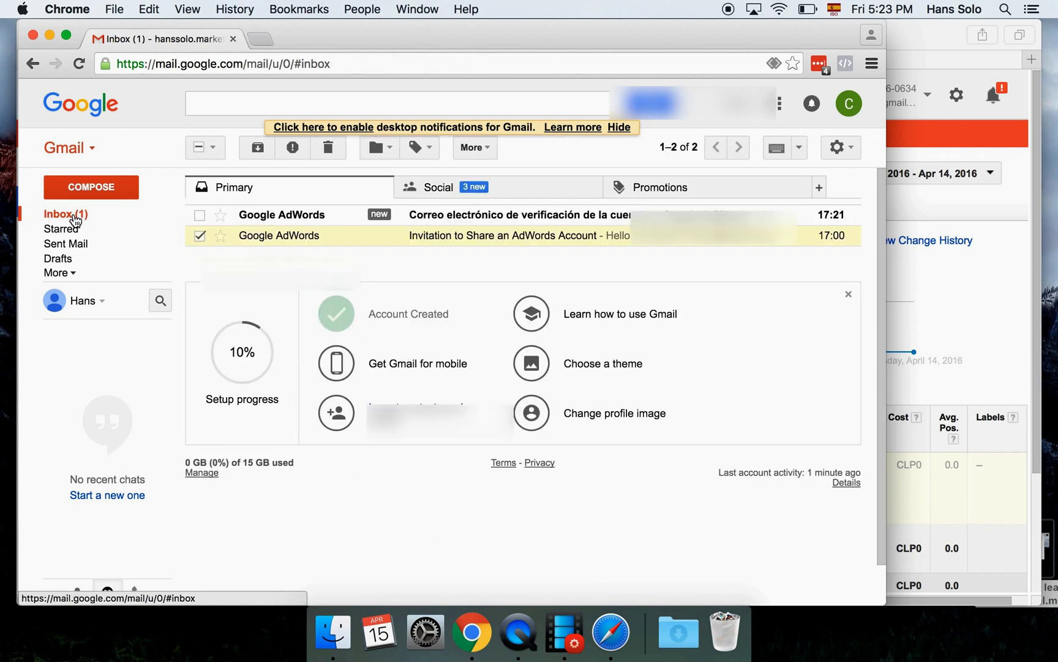
pyautogui.click(200, 215)
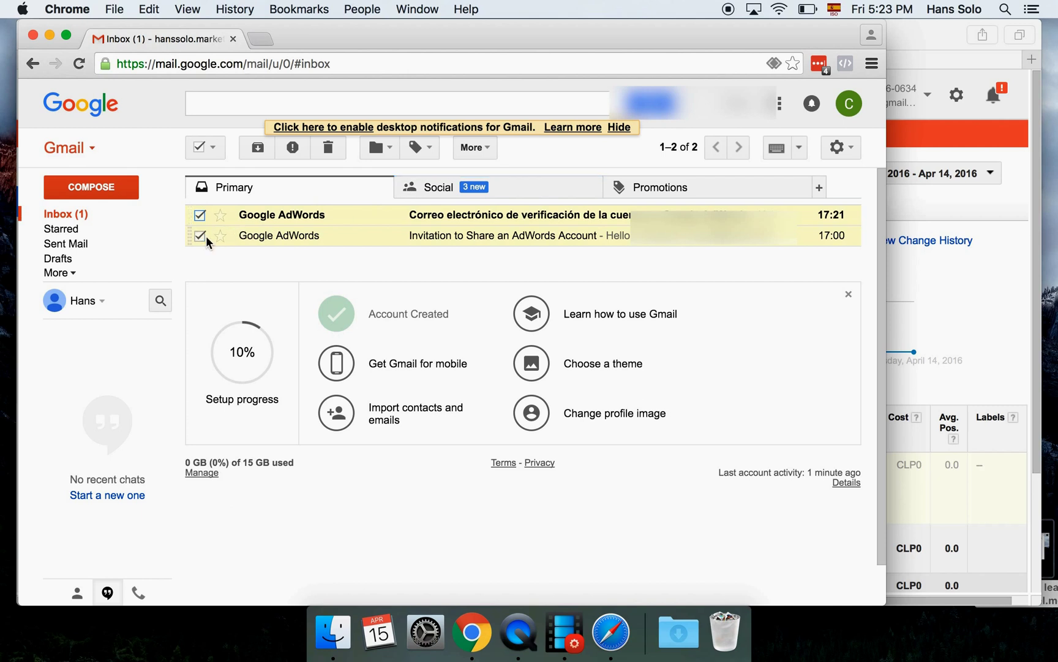
pyautogui.click(200, 236)
pyautogui.click(327, 147)
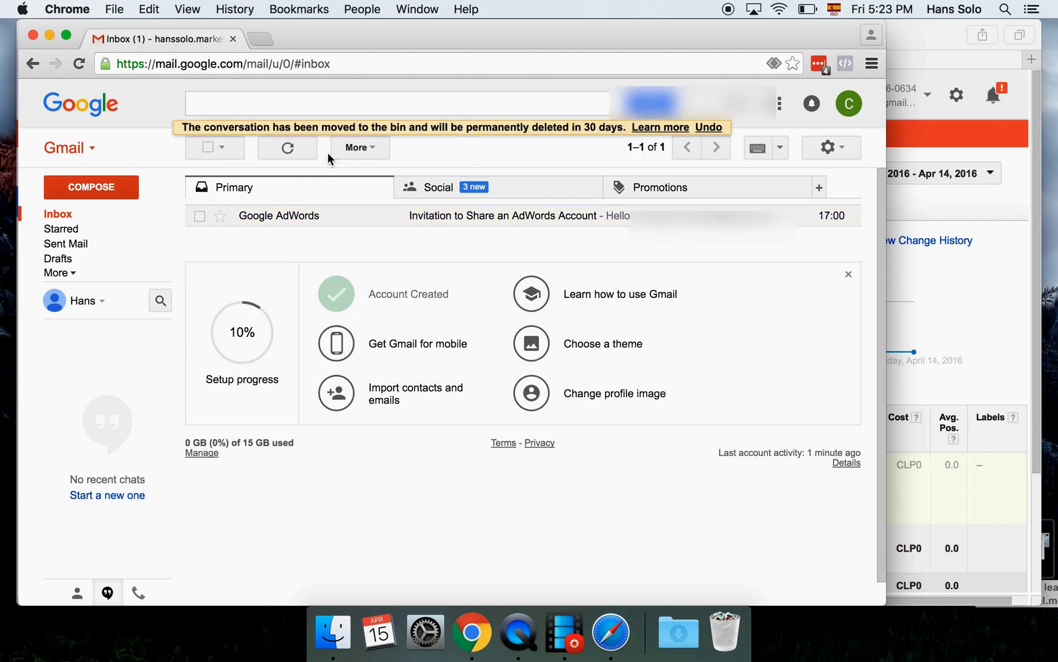
# - Switch to Safari, open Account access in the AdWords account settings and terminate the other administrator's access
pyautogui.click(936, 61)
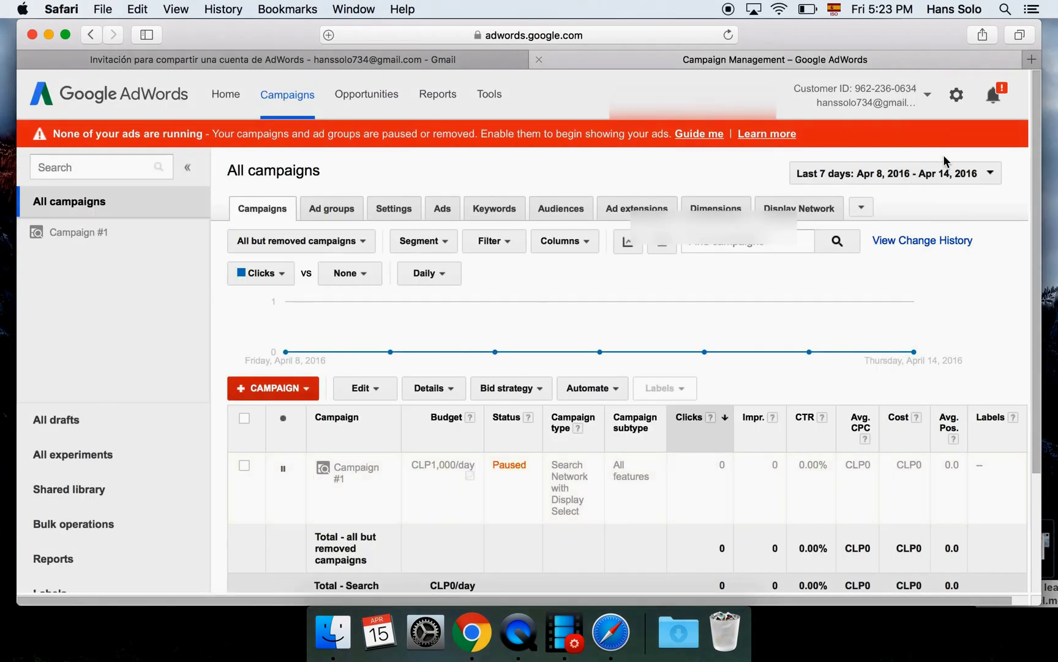
pyautogui.click(956, 96)
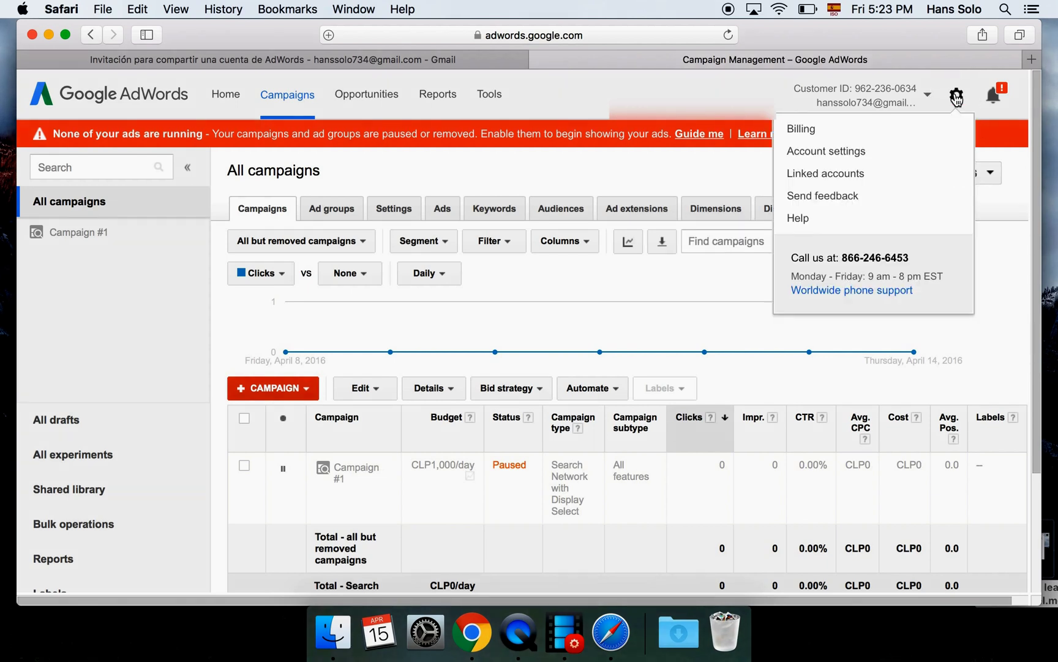
pyautogui.click(821, 151)
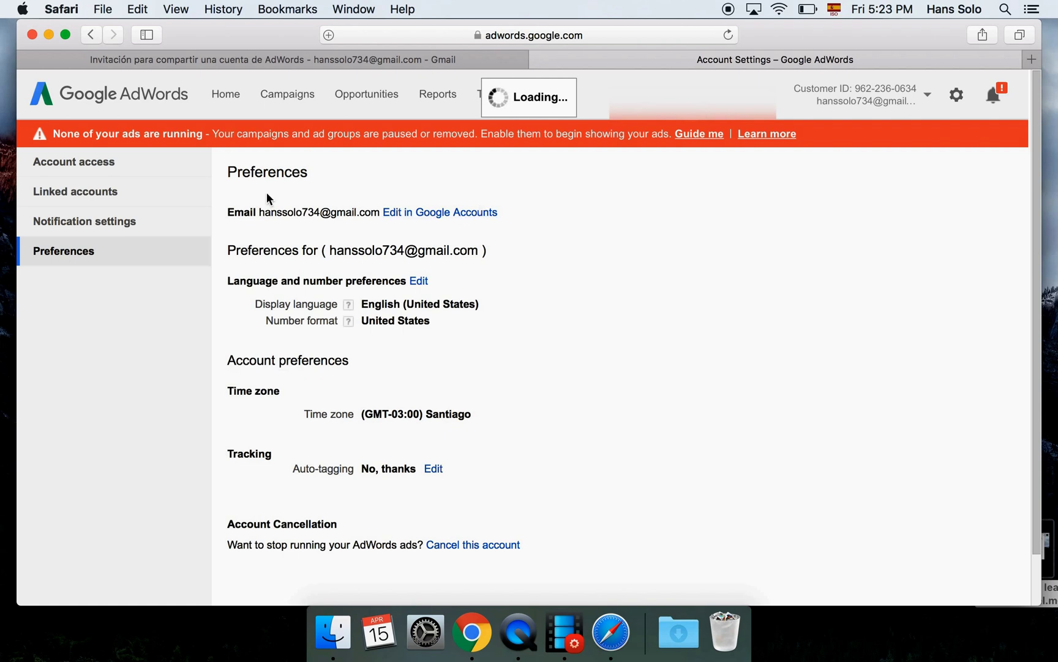
pyautogui.click(64, 167)
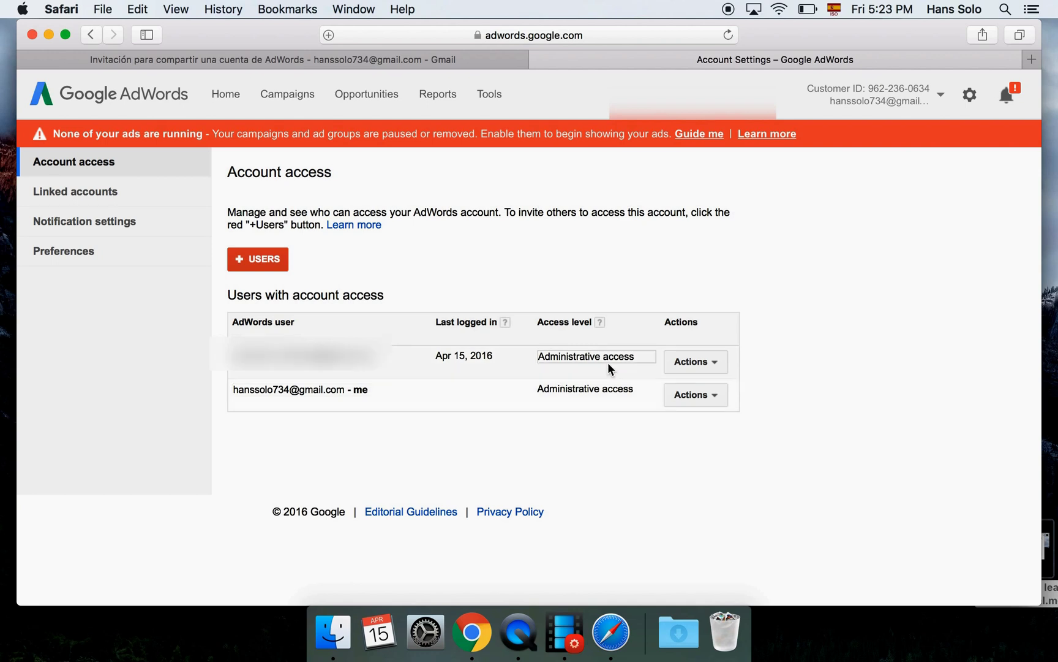
pyautogui.click(702, 362)
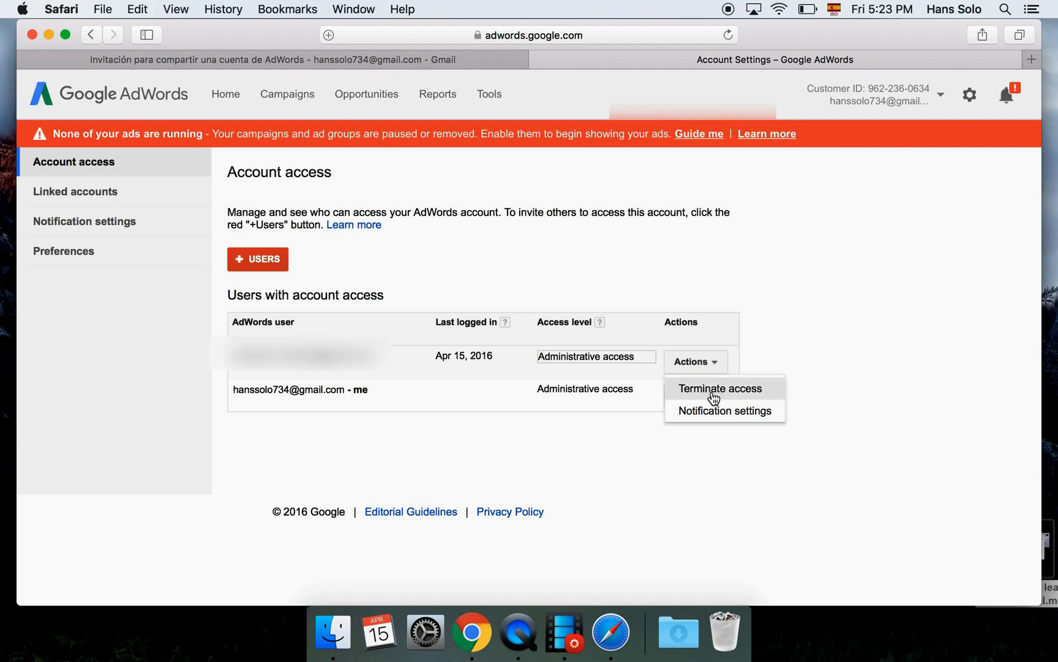
pyautogui.click(714, 389)
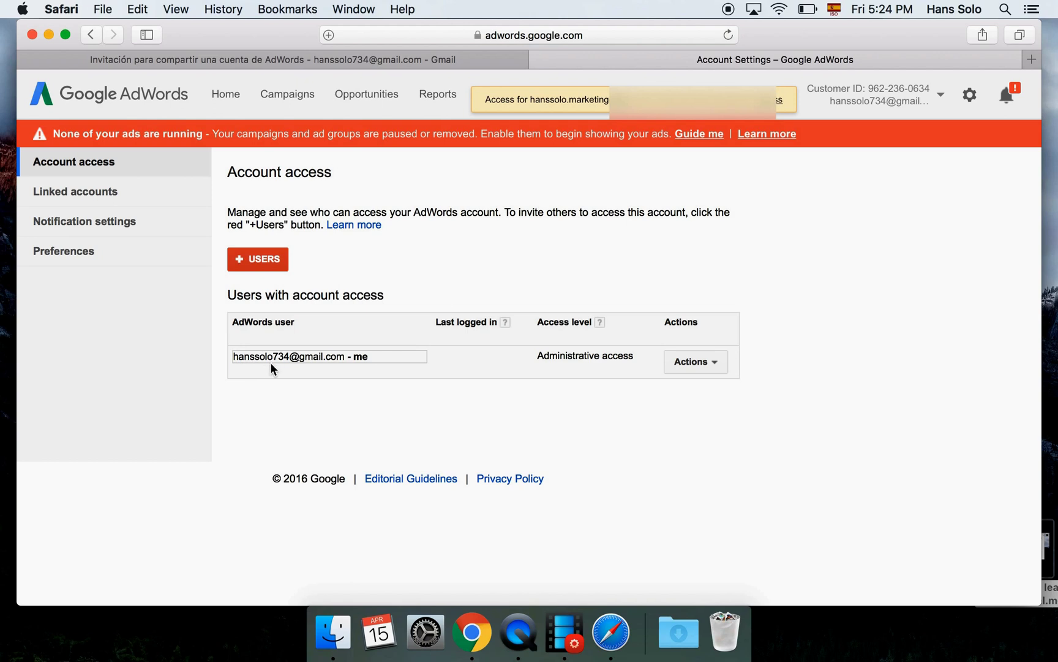
# - Switch to Chrome's Account Settings window and resend the pending invitation for administrative access
pyautogui.rightClick(472, 631)
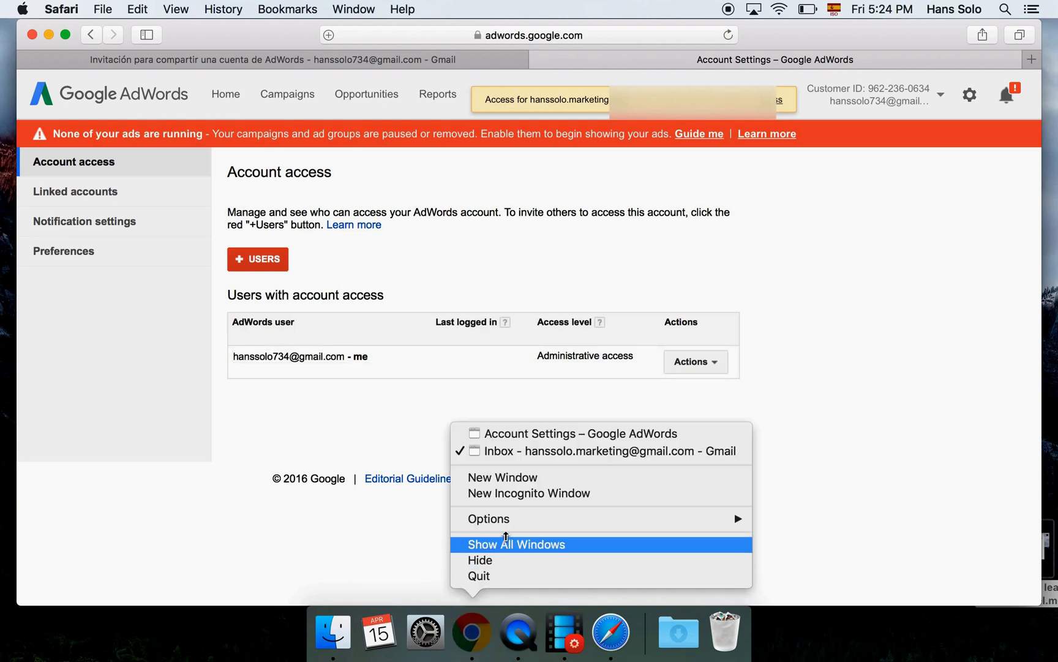
pyautogui.click(531, 439)
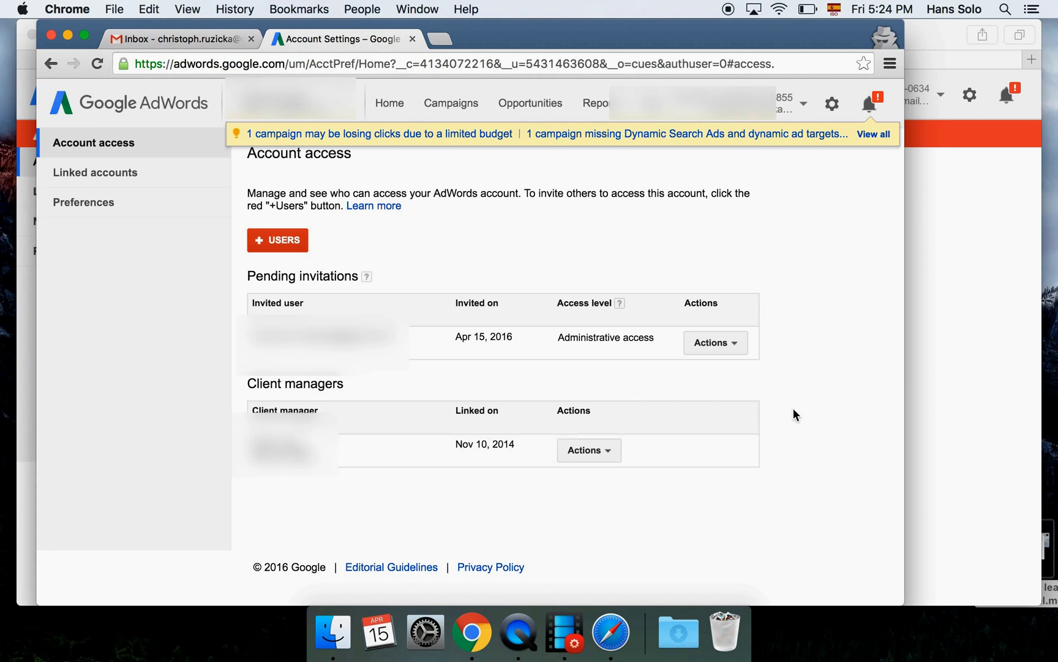
pyautogui.click(730, 345)
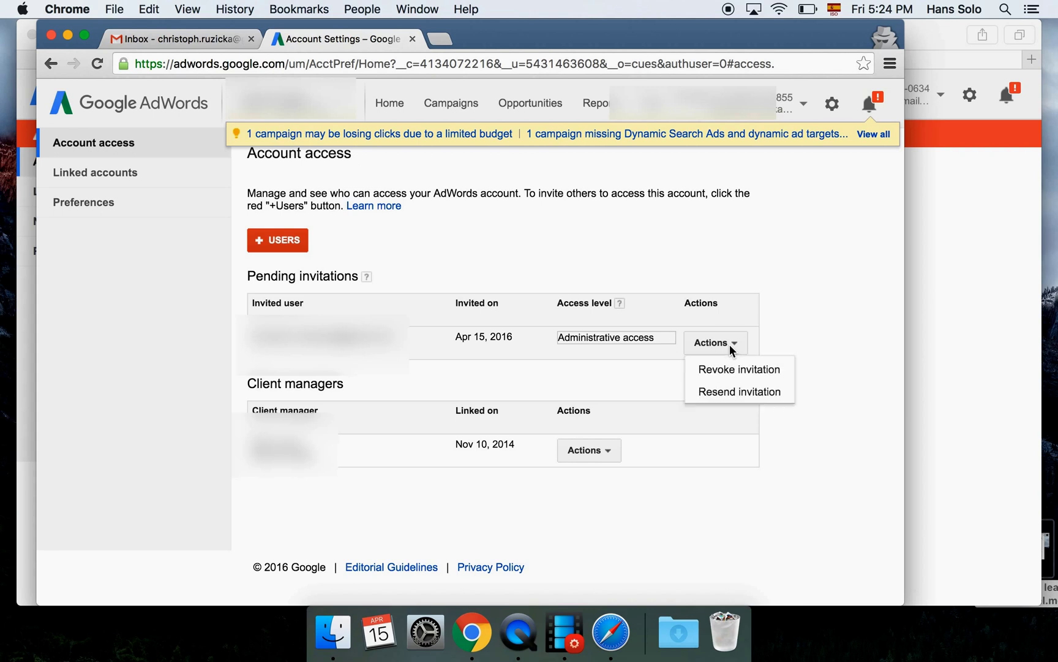
pyautogui.click(728, 392)
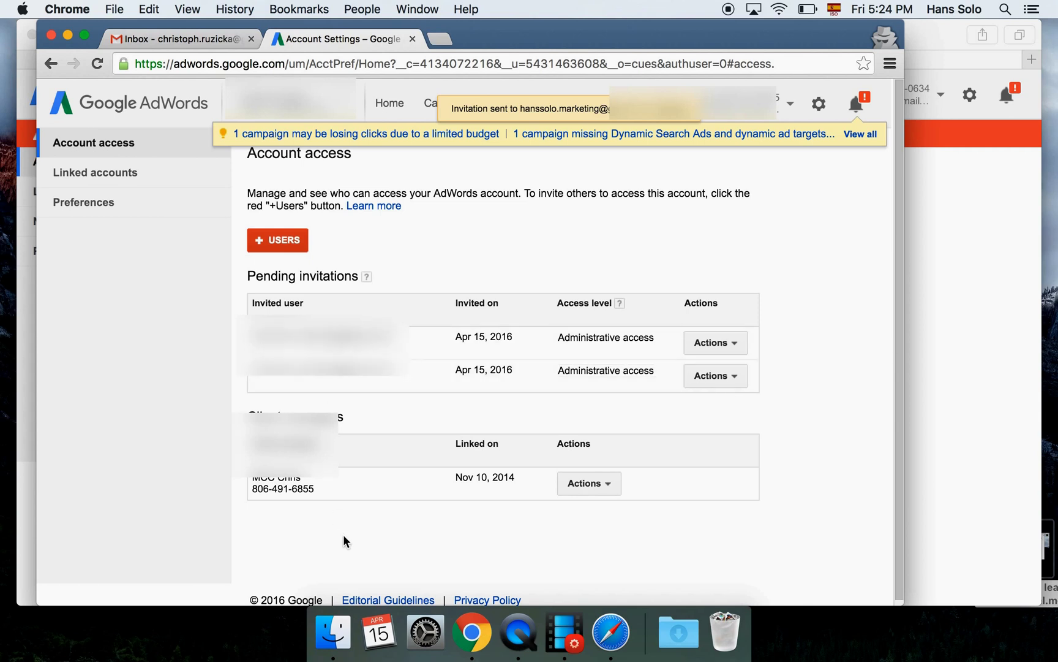
# - Switch to Chrome's Gmail inbox window, open the new AdWords invitation email and follow its acceptance link
pyautogui.rightClick(473, 642)
pyautogui.click(530, 452)
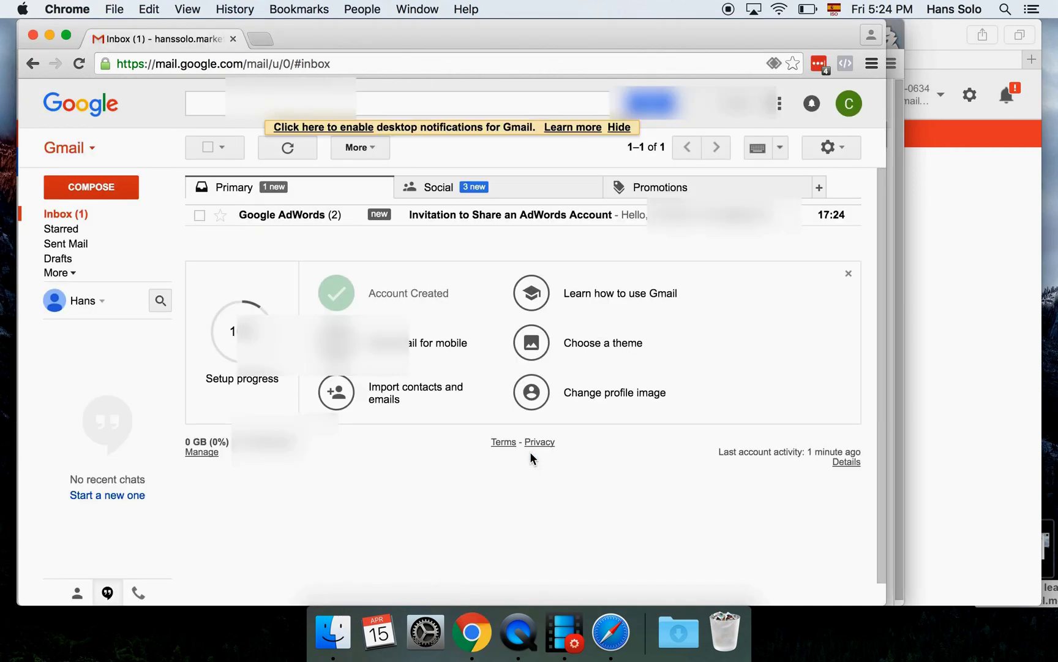
pyautogui.click(468, 219)
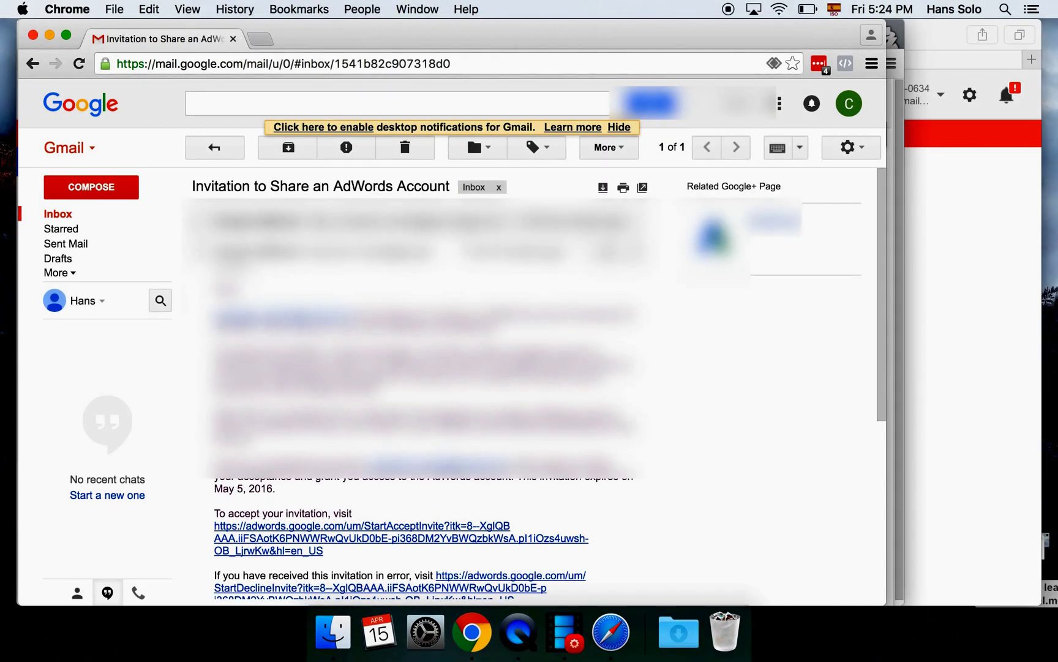
pyautogui.scroll(-3, 557, 555)
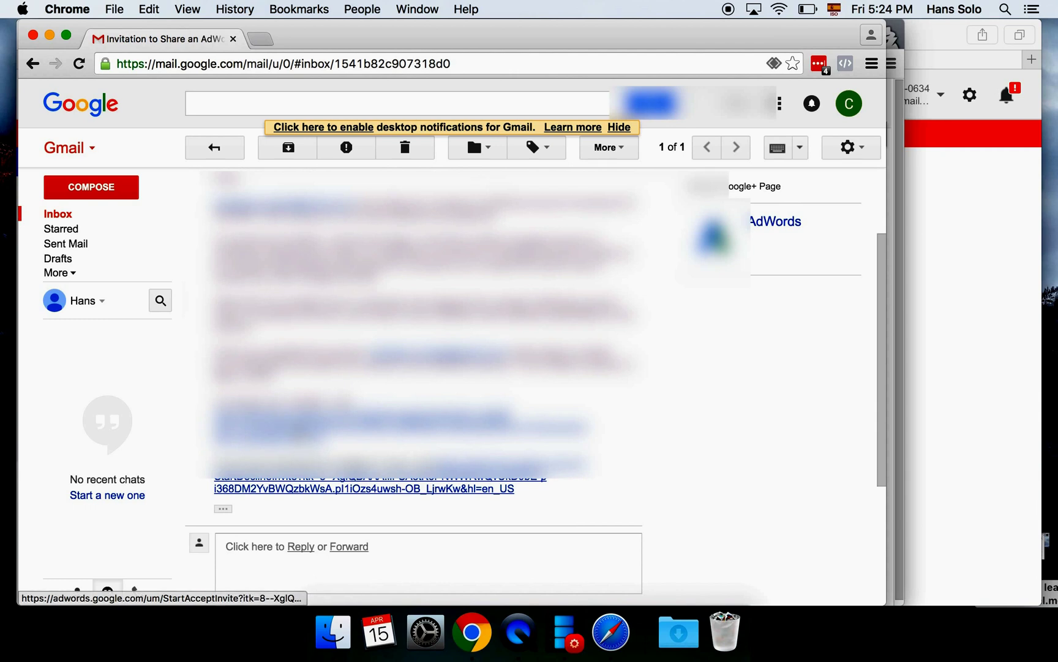
pyautogui.click(279, 430)
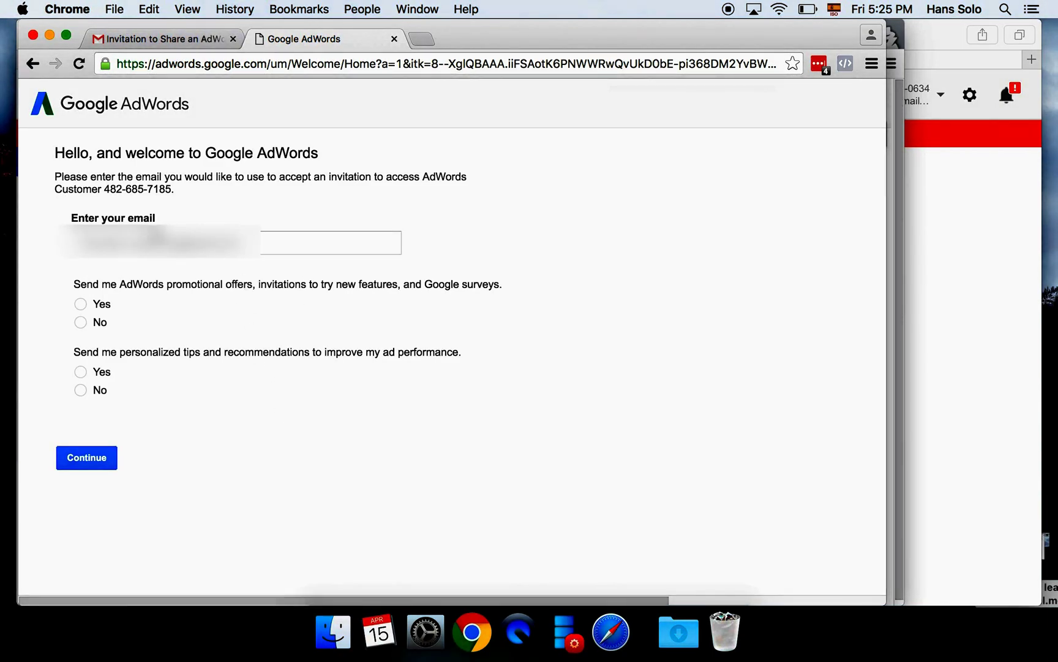
# - Answer Yes to both promotional offers and personalized tips, and submit the form to accept the invitation
pyautogui.click(81, 306)
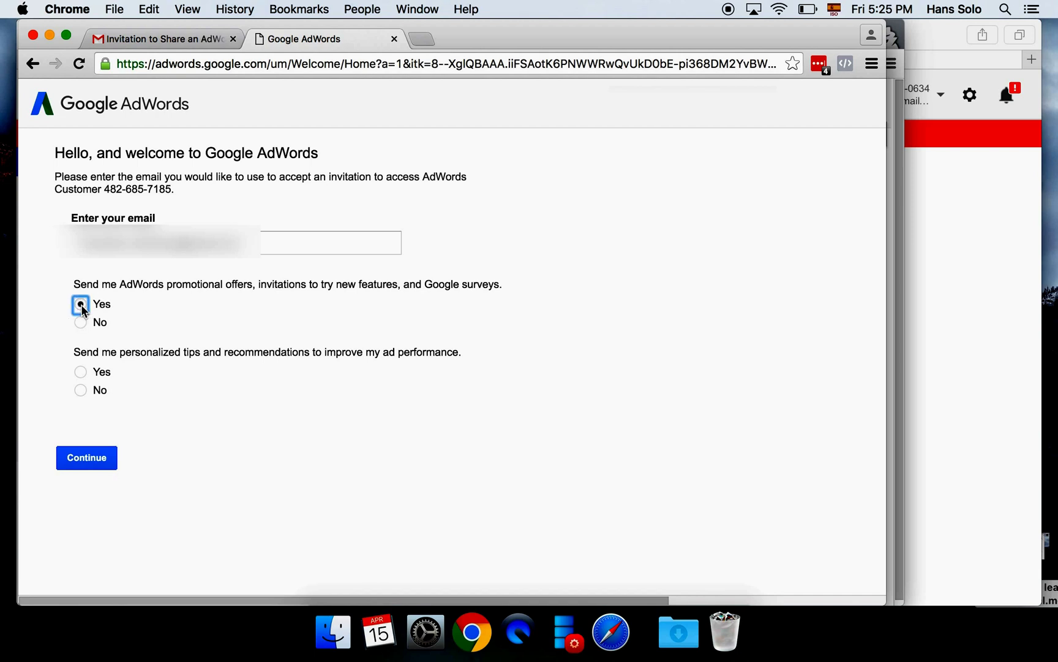
pyautogui.click(80, 372)
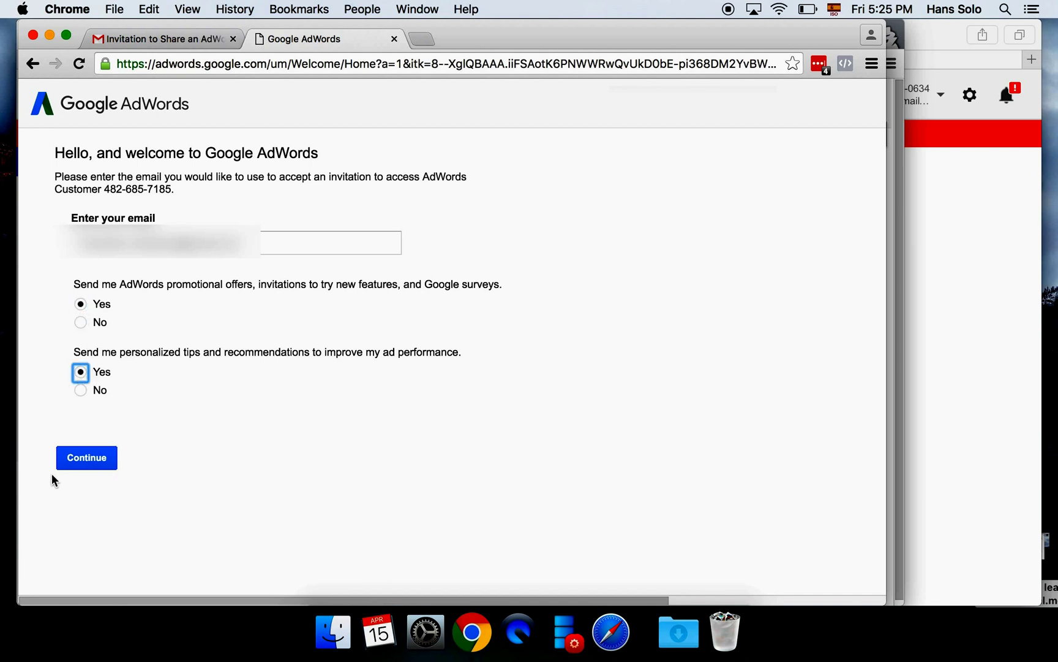
pyautogui.click(86, 464)
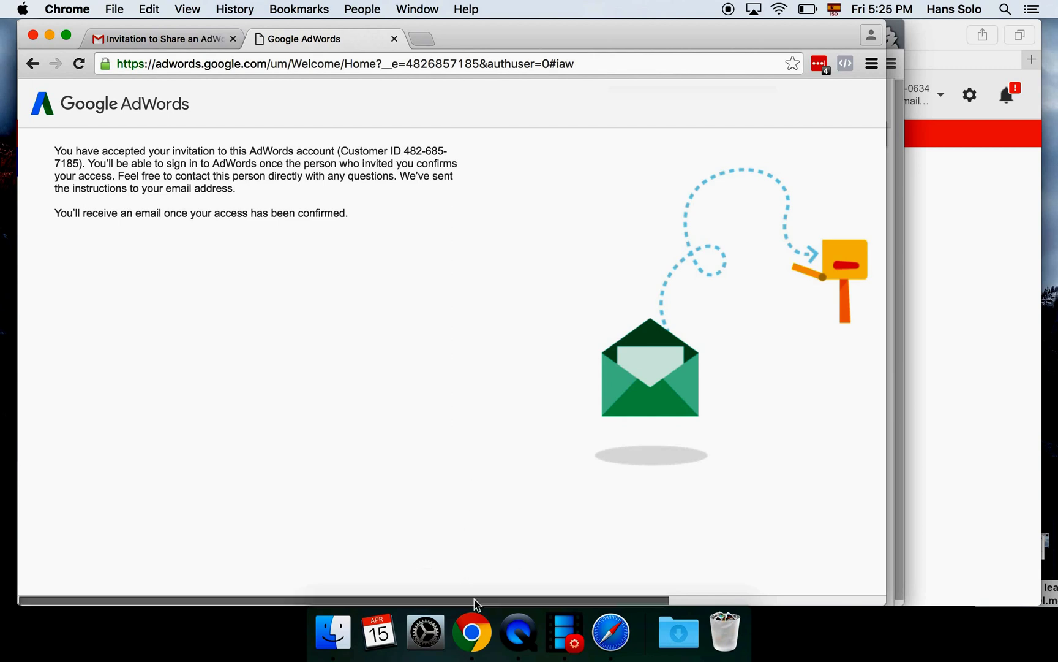
# - Switch to Chrome's Account Settings window, reload the Account access page and grant the invitee access
pyautogui.rightClick(472, 637)
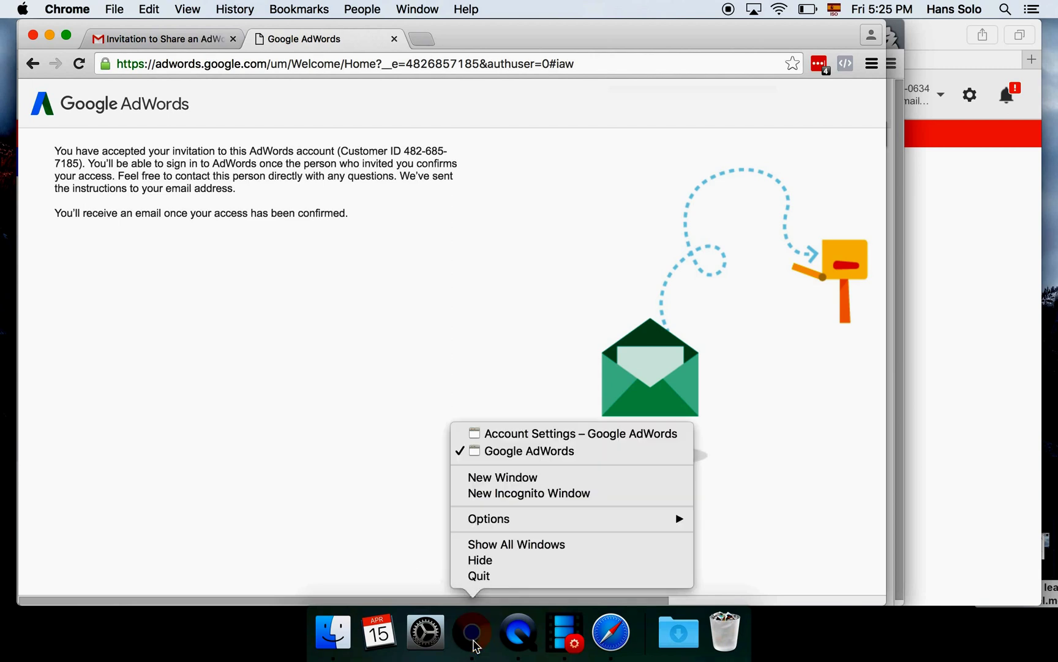
pyautogui.click(543, 435)
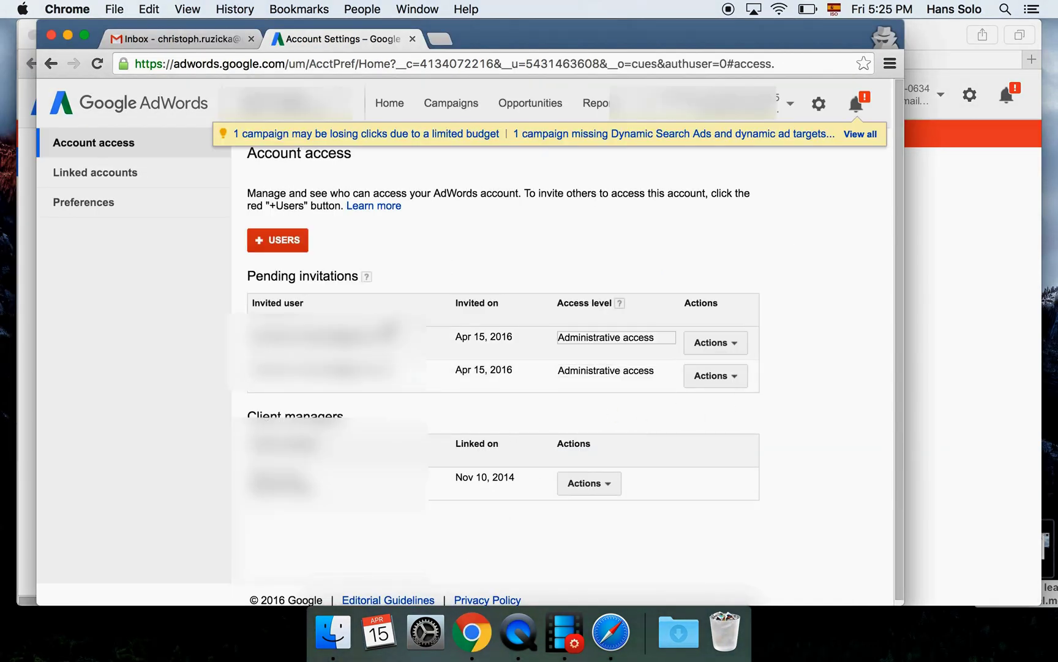
pyautogui.click(99, 66)
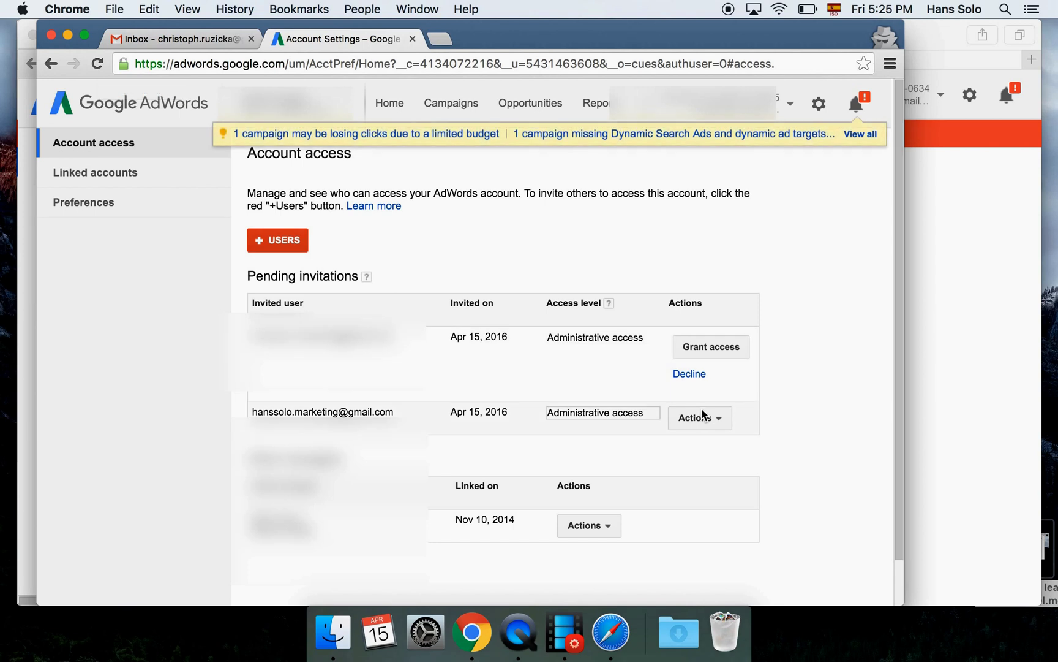
pyautogui.click(722, 348)
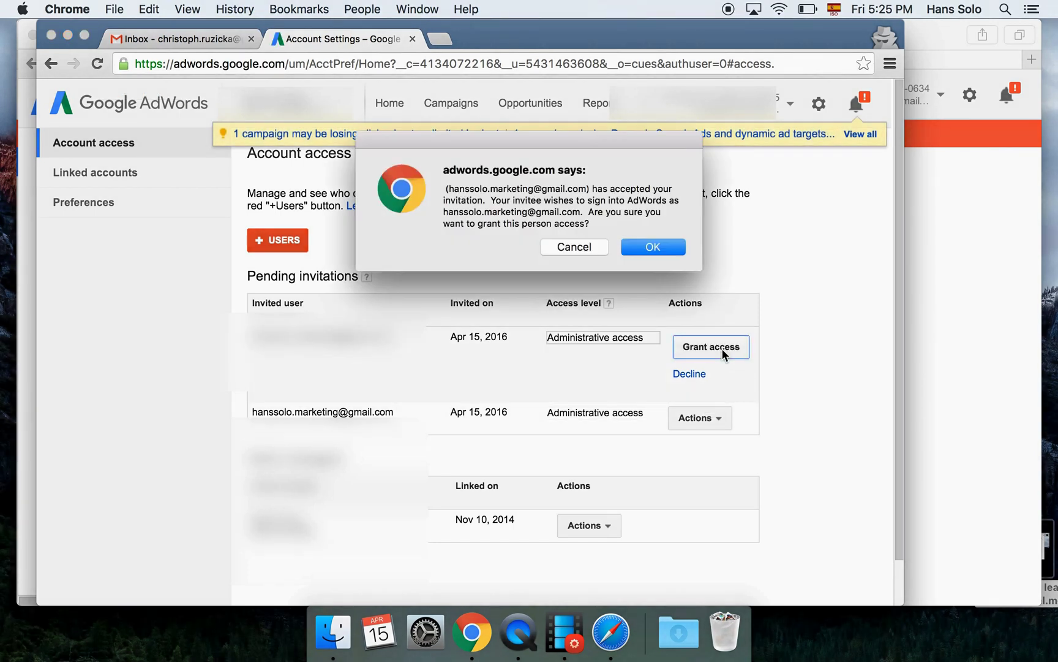
pyautogui.click(657, 246)
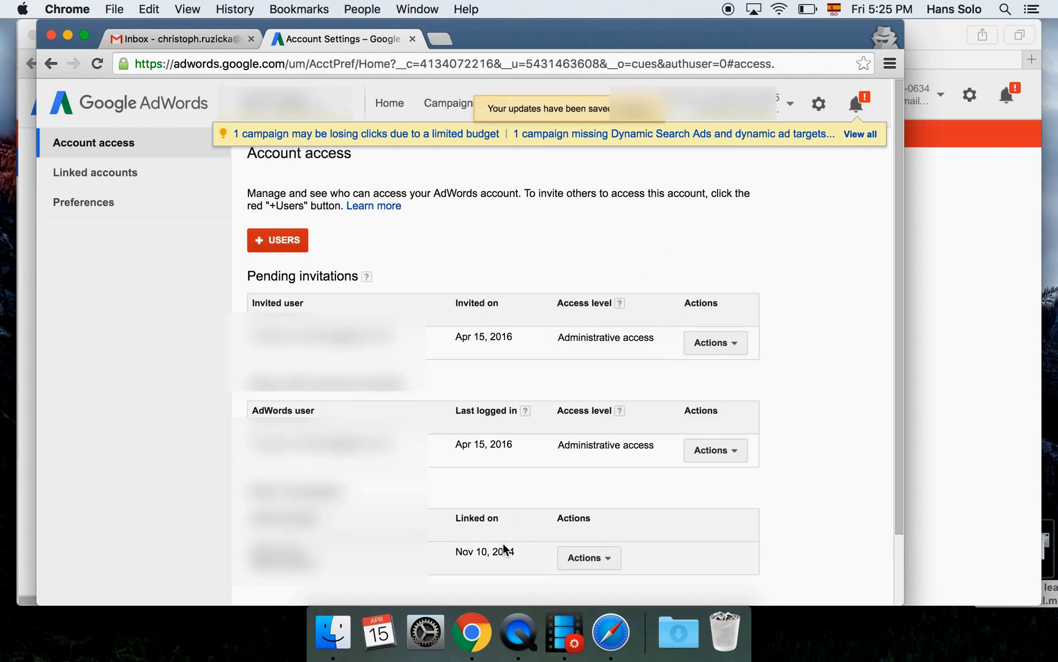
# - Switch to the invitee's Chrome window, load adwords.google.com by trimming the web address, and look through the shared account's campaigns
pyautogui.rightClick(478, 647)
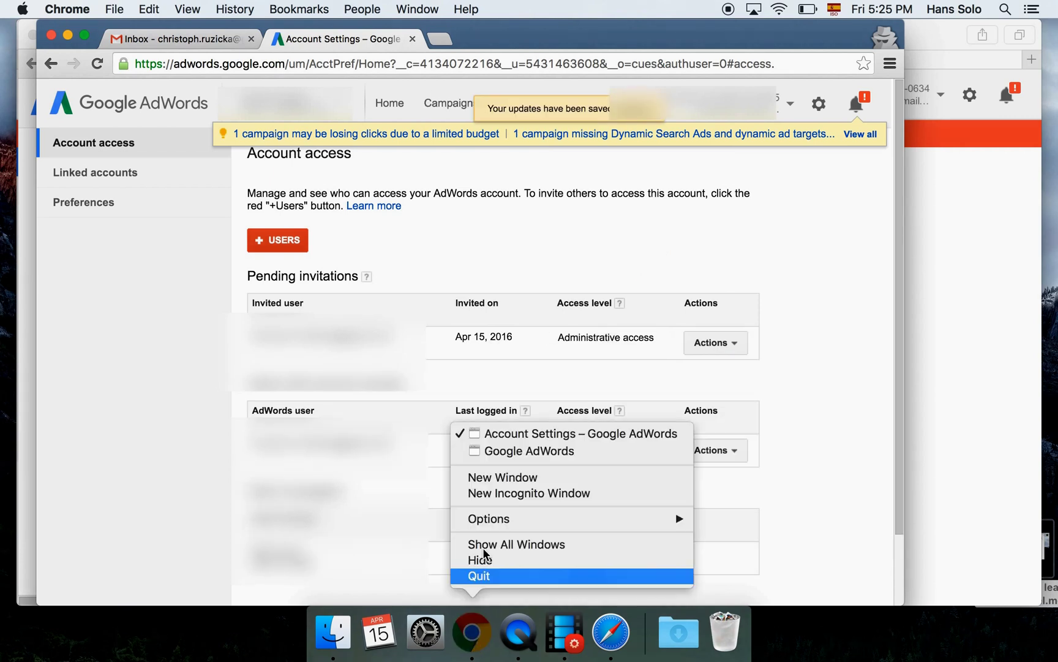
pyautogui.click(511, 457)
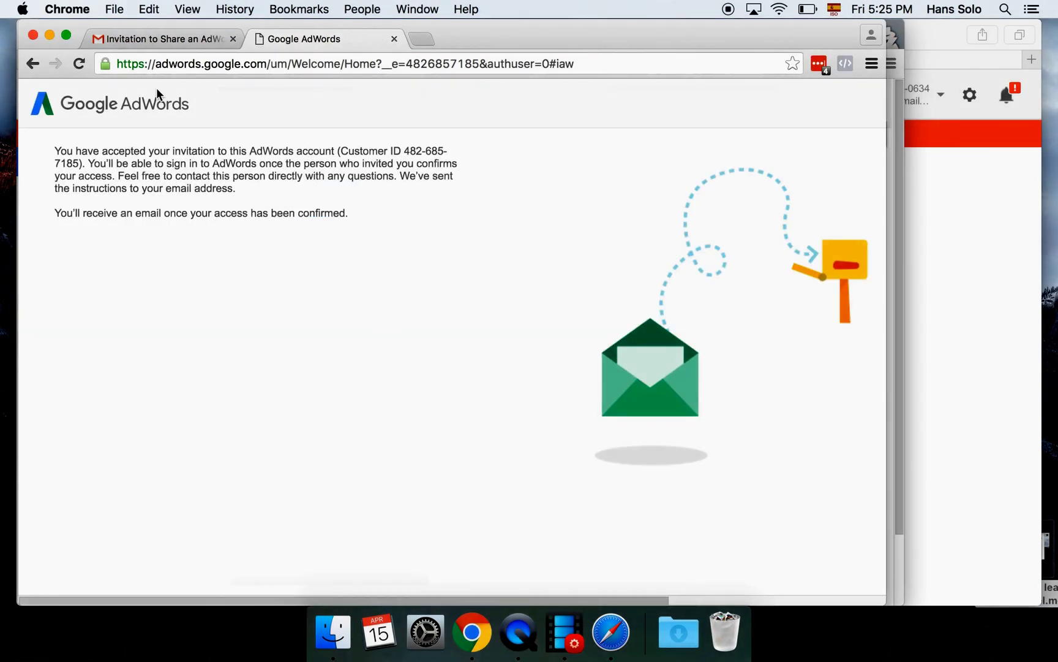
pyautogui.click(255, 65)
pyautogui.moveTo(267, 64); pyautogui.dragTo(440, 114)
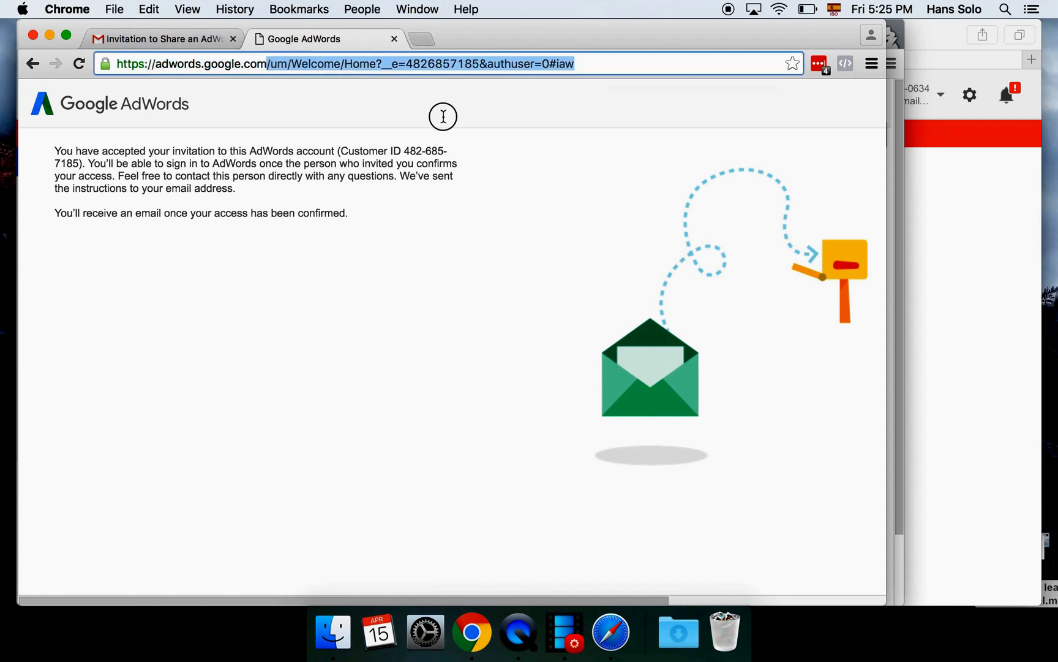
pyautogui.press('BackSpace')
pyautogui.press('Return')
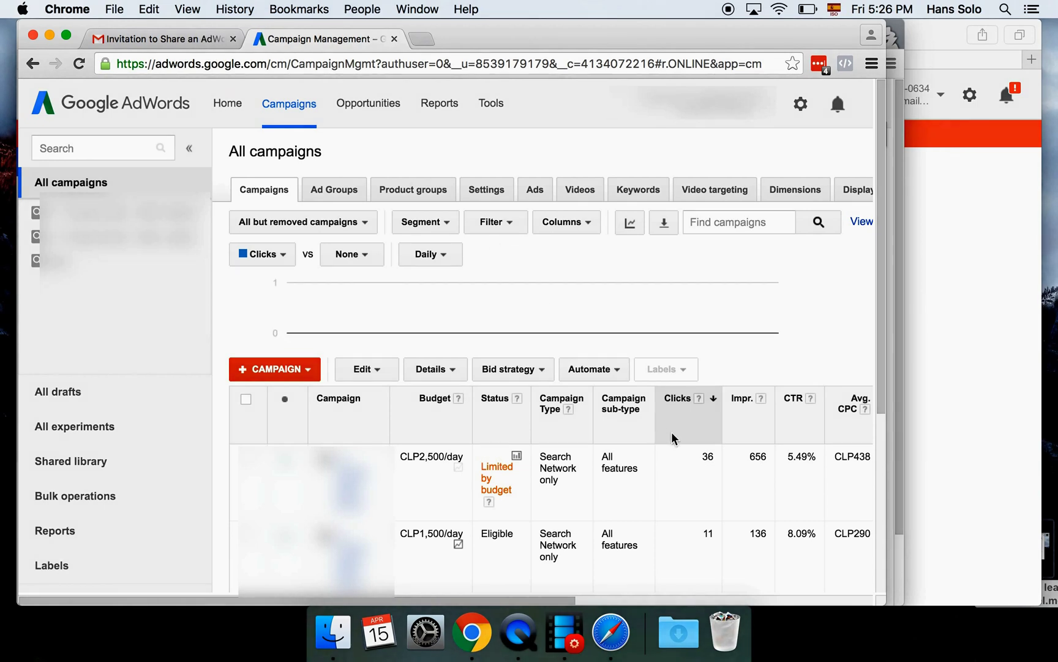
pyautogui.scroll(-5, 441, 530)
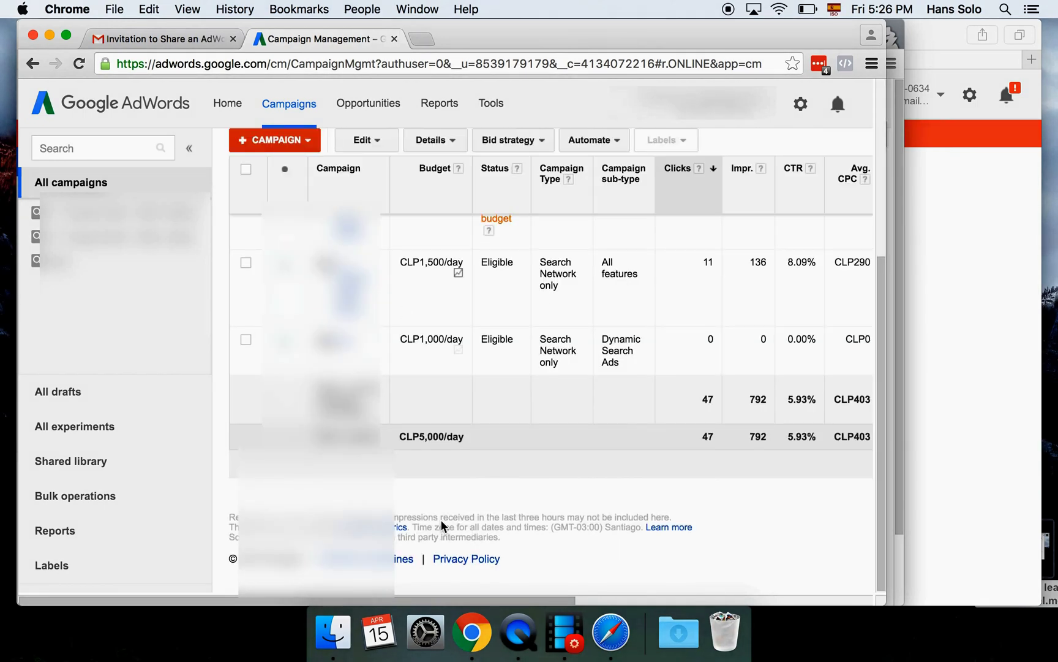